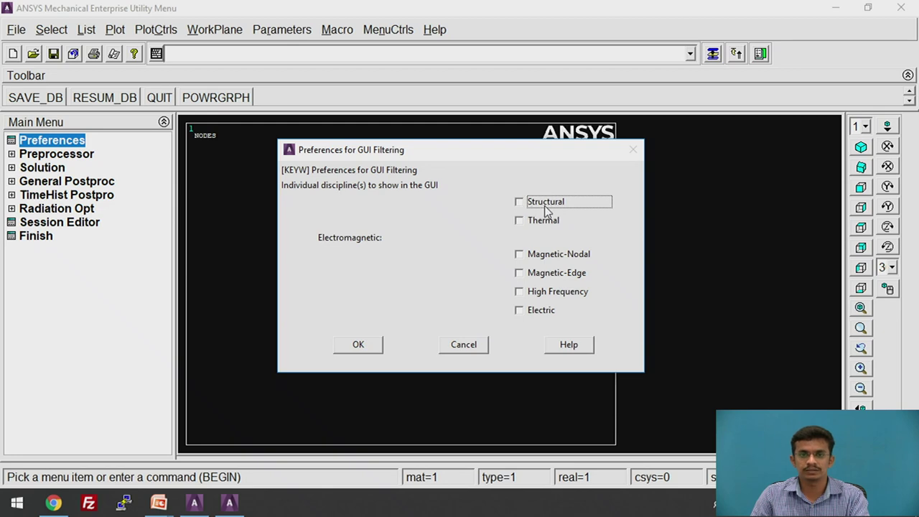
Limit the GUI preferences to the Structural discipline and define element type 1 as the link element 3D finit stn 180
{"action": "left_click", "coordinate": [365, 344]}
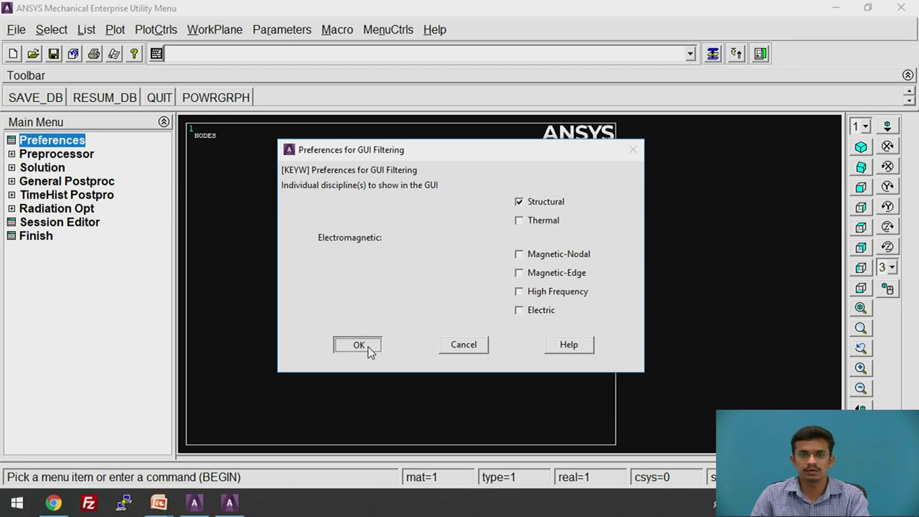
{"action": "left_click", "coordinate": [59, 154]}
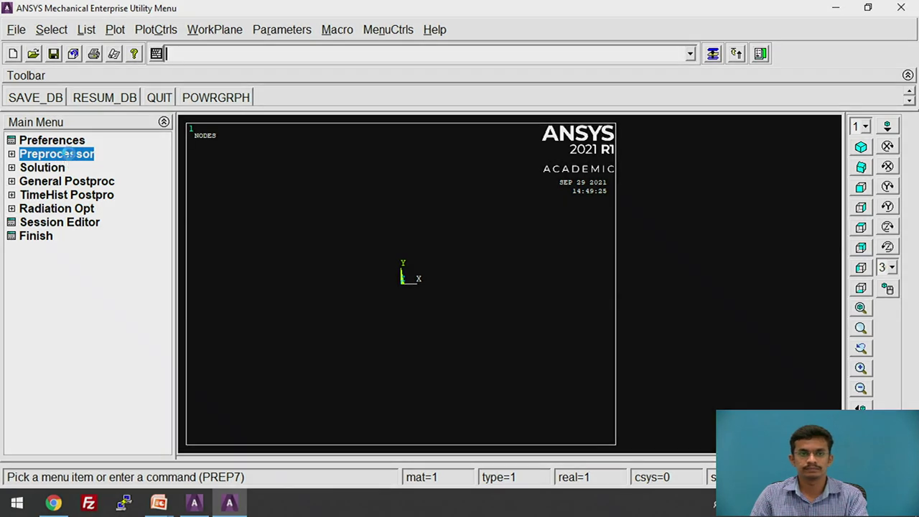
{"action": "left_click", "coordinate": [63, 155]}
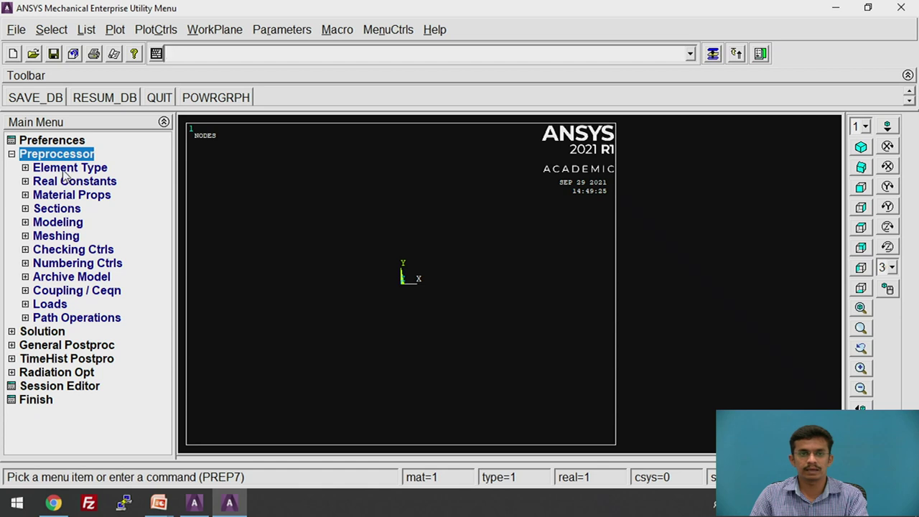
{"action": "left_click", "coordinate": [64, 168]}
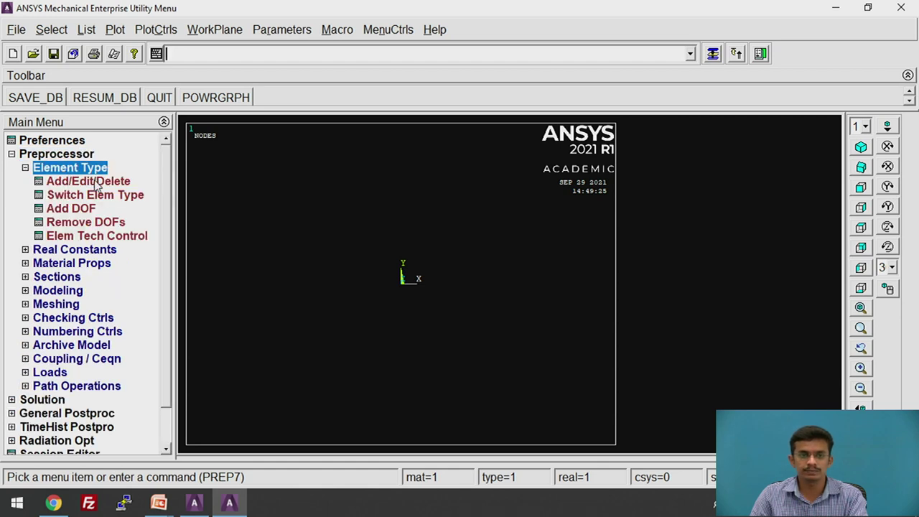
{"action": "left_click", "coordinate": [95, 183]}
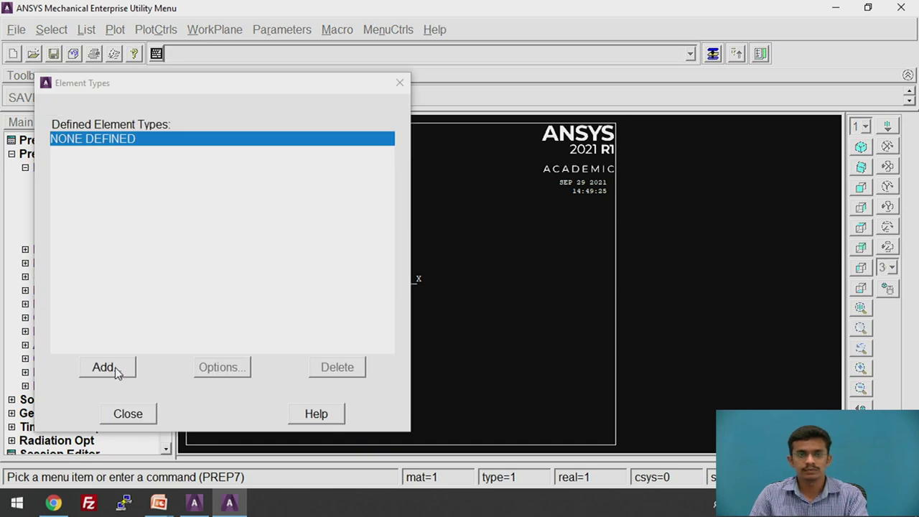
{"action": "left_click", "coordinate": [113, 374]}
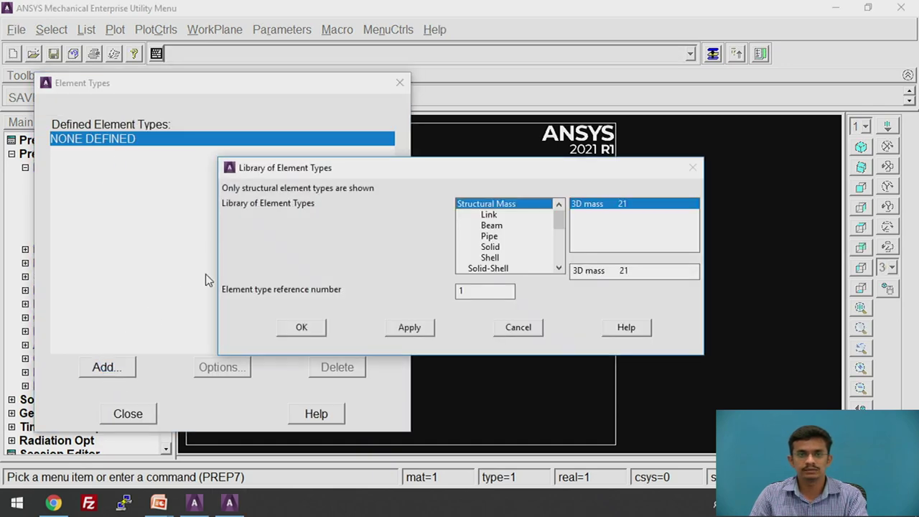
{"action": "left_click", "coordinate": [489, 214]}
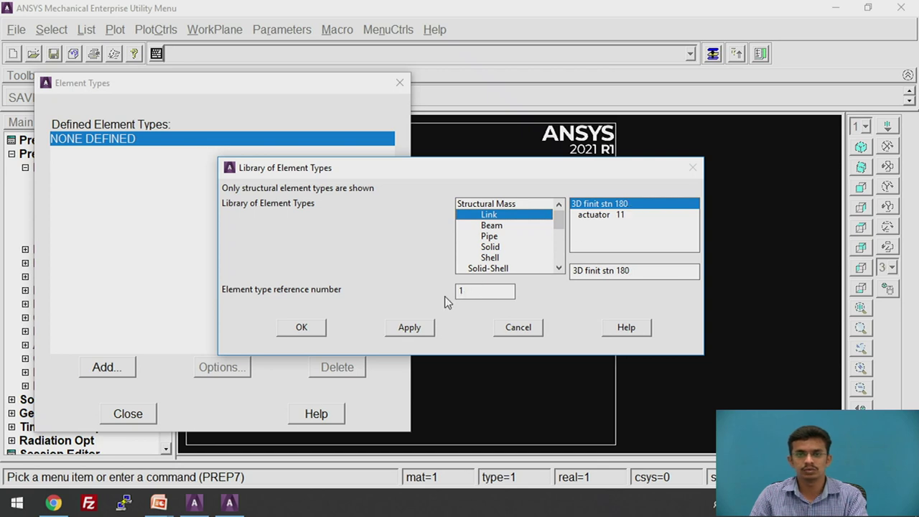
{"action": "left_click", "coordinate": [299, 332]}
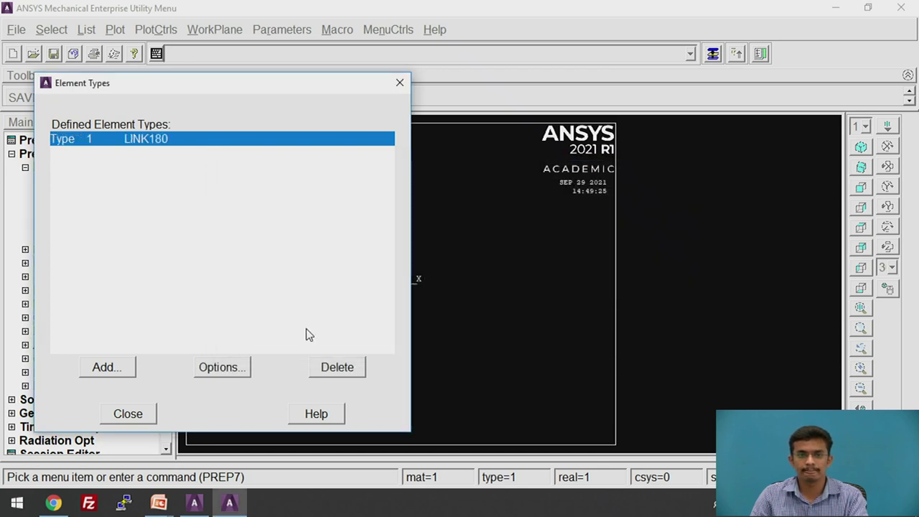
{"action": "left_click", "coordinate": [119, 419]}
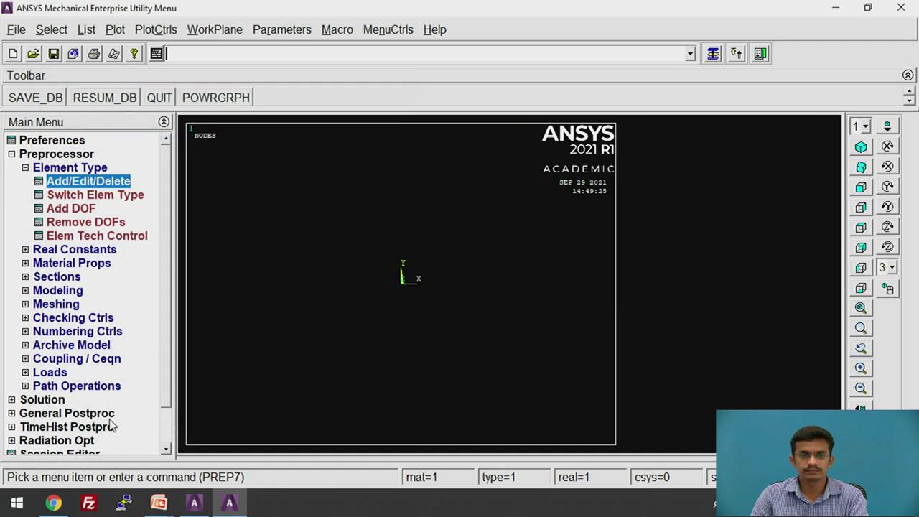
{"action": "left_click", "coordinate": [86, 168]}
Try to add a real constant set for the LINK180 element type
{"action": "left_click", "coordinate": [74, 182]}
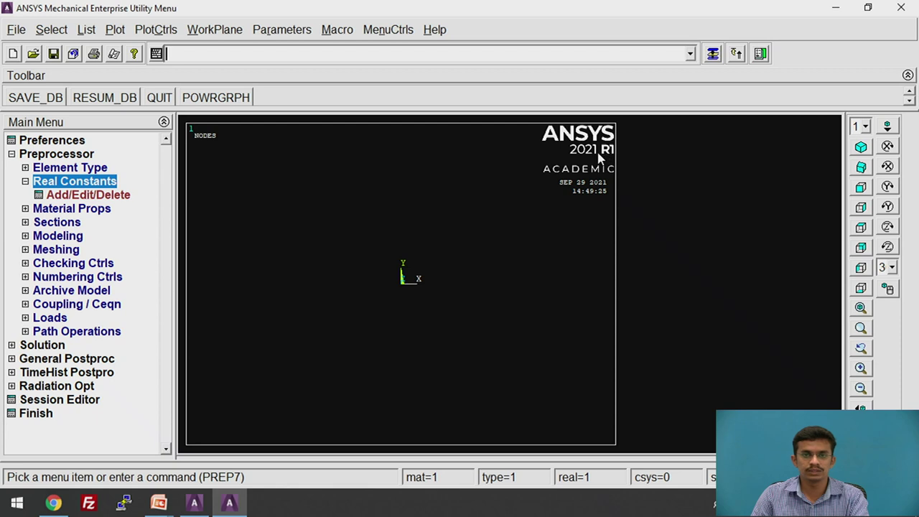
{"action": "left_click", "coordinate": [111, 196]}
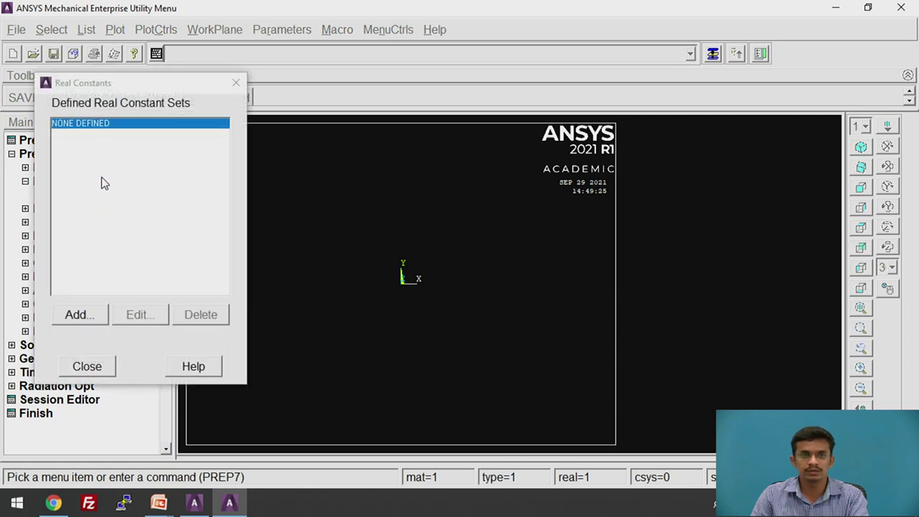
{"action": "left_click", "coordinate": [88, 319]}
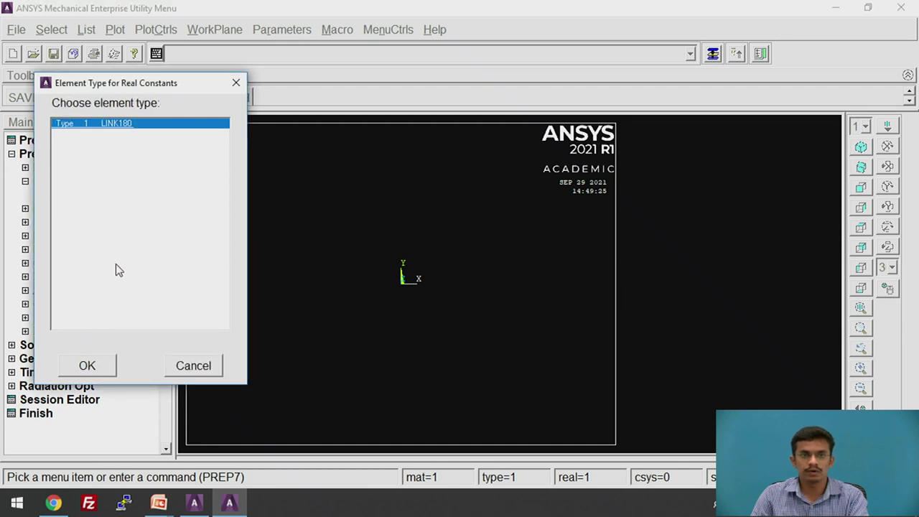
{"action": "left_click", "coordinate": [93, 368]}
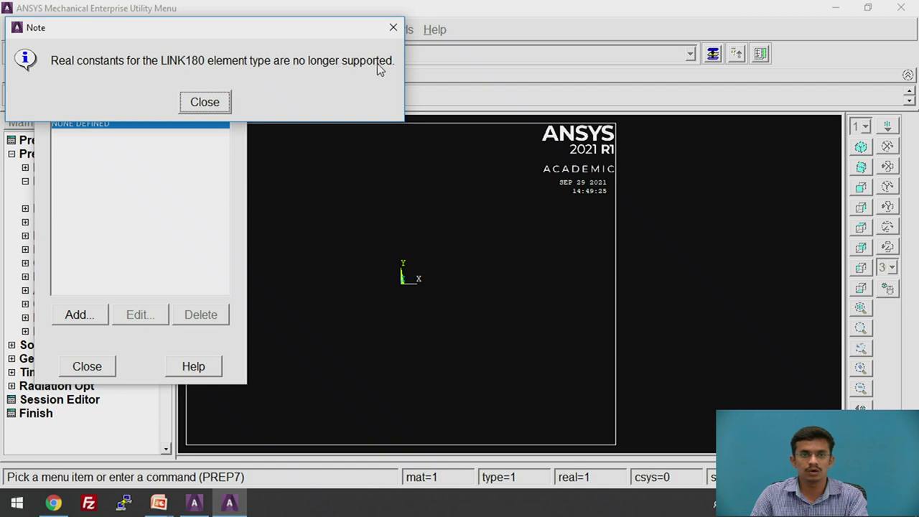
{"action": "left_click", "coordinate": [222, 103]}
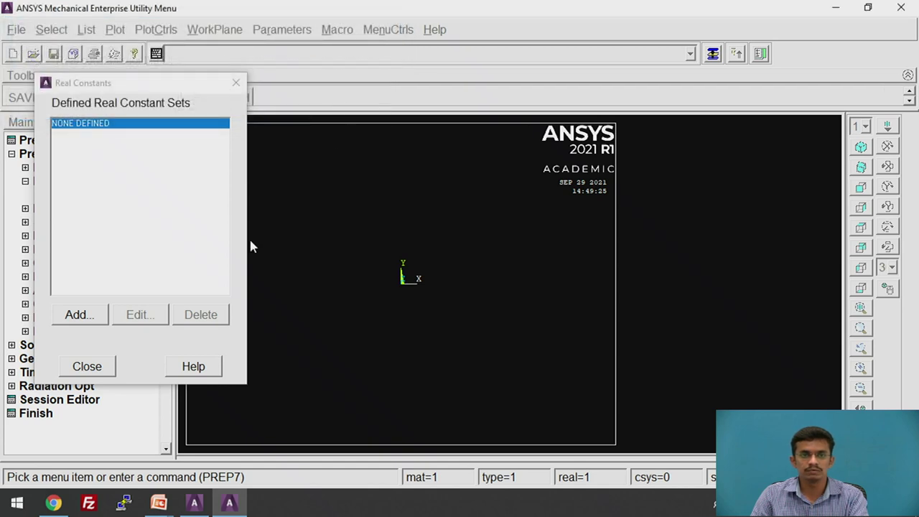
{"action": "left_click", "coordinate": [96, 370]}
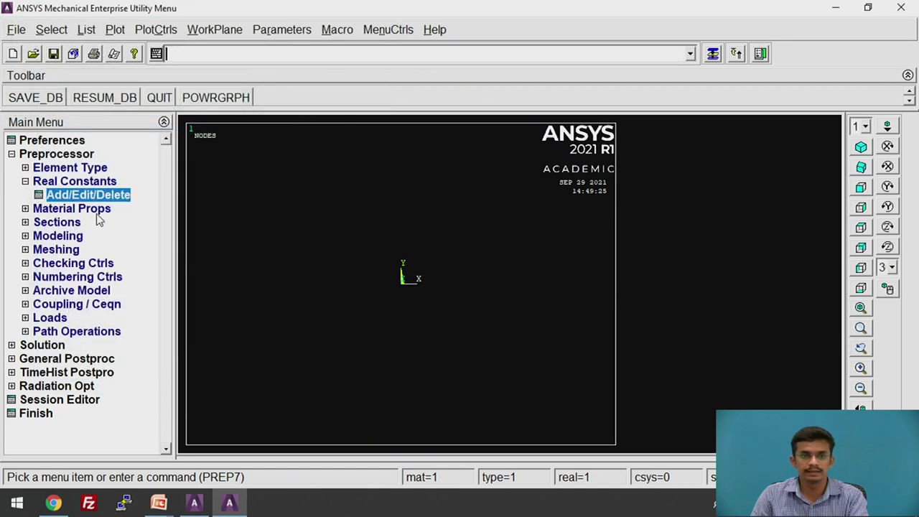
{"action": "left_click", "coordinate": [104, 183]}
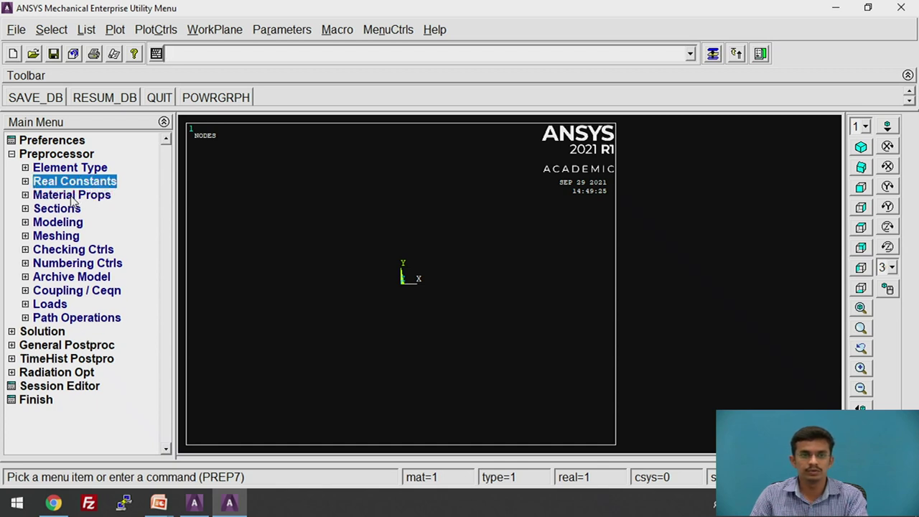
Define material model 1 as structural linear elastic isotropic with EX 2e5 and PRXY 0.3
{"action": "left_click", "coordinate": [73, 196]}
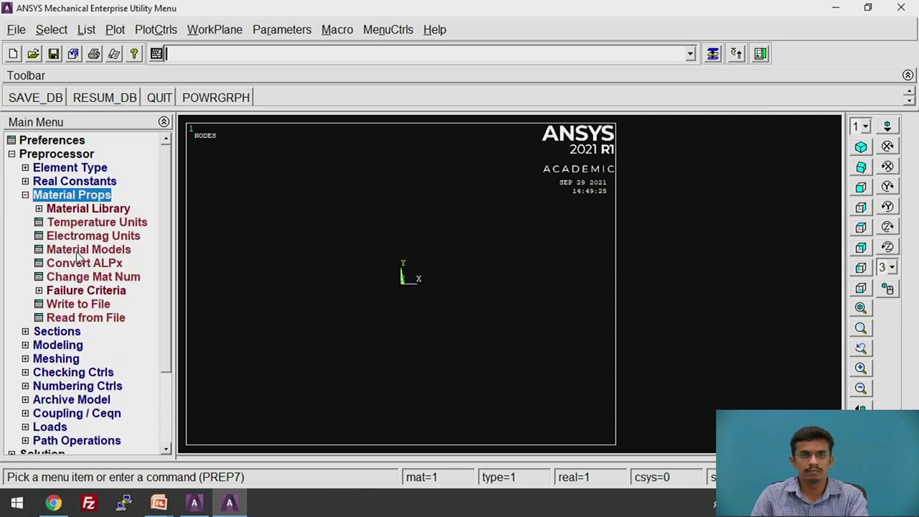
{"action": "double_click", "coordinate": [102, 251]}
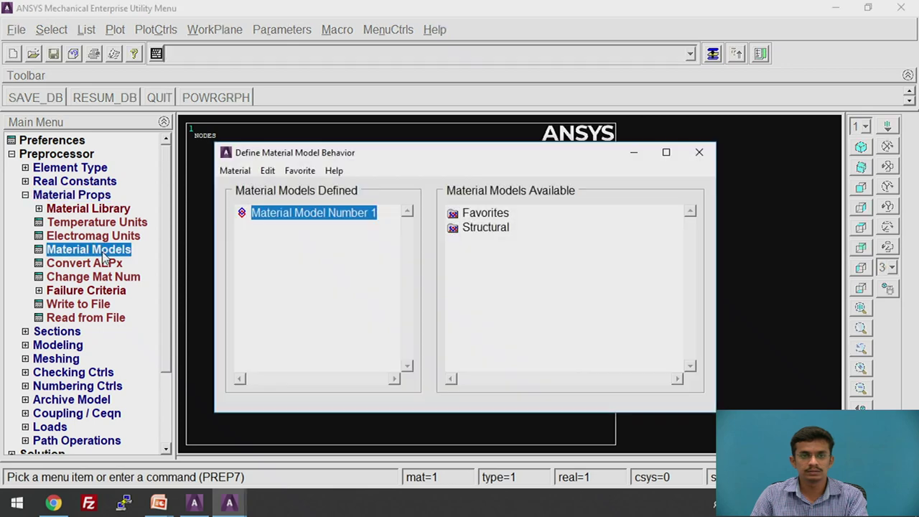
{"action": "double_click", "coordinate": [491, 229]}
{"action": "double_click", "coordinate": [499, 242]}
{"action": "double_click", "coordinate": [522, 257]}
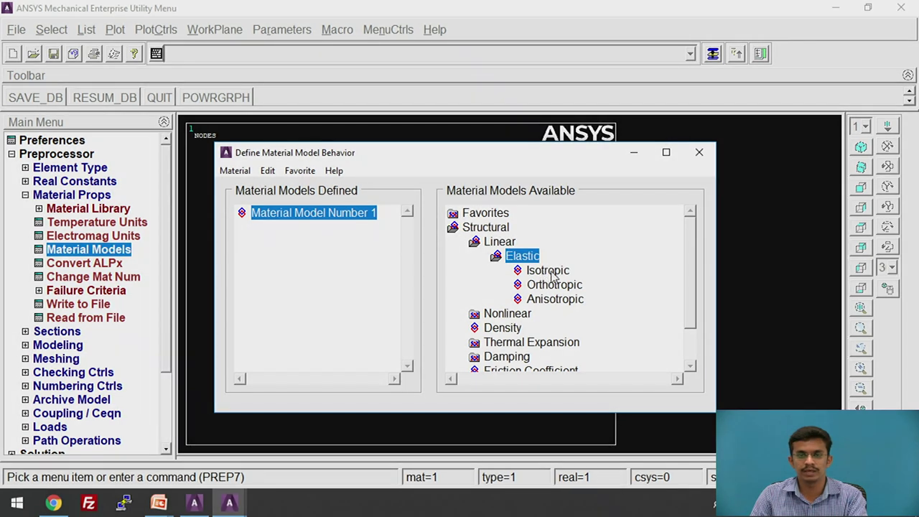
{"action": "double_click", "coordinate": [550, 273]}
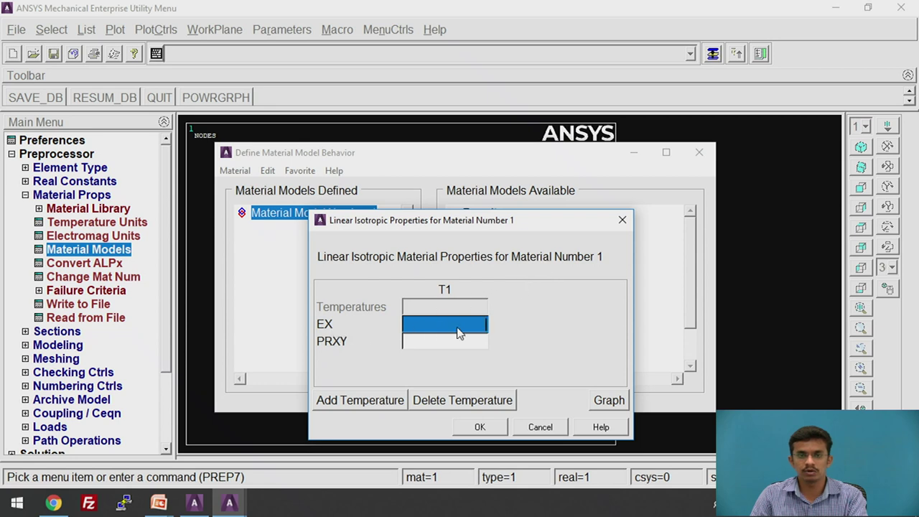
{"action": "type", "text": "2"}
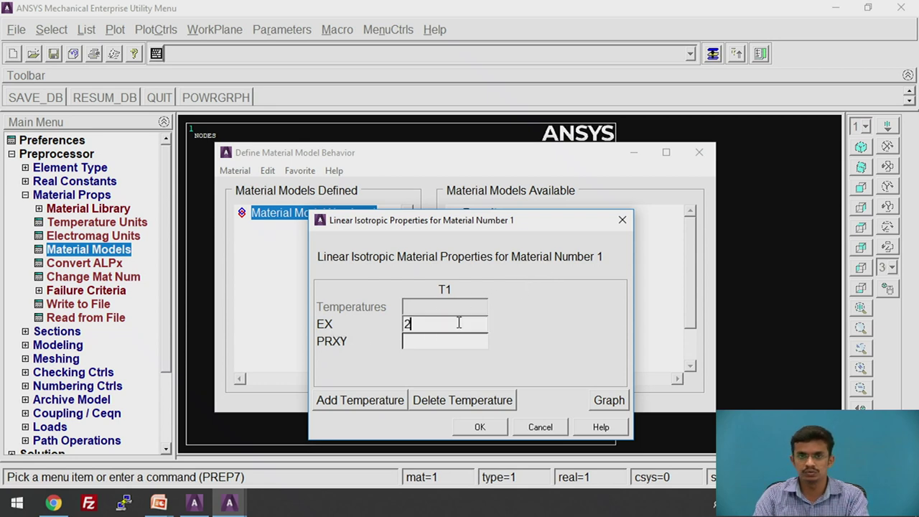
{"action": "type", "text": "e5"}
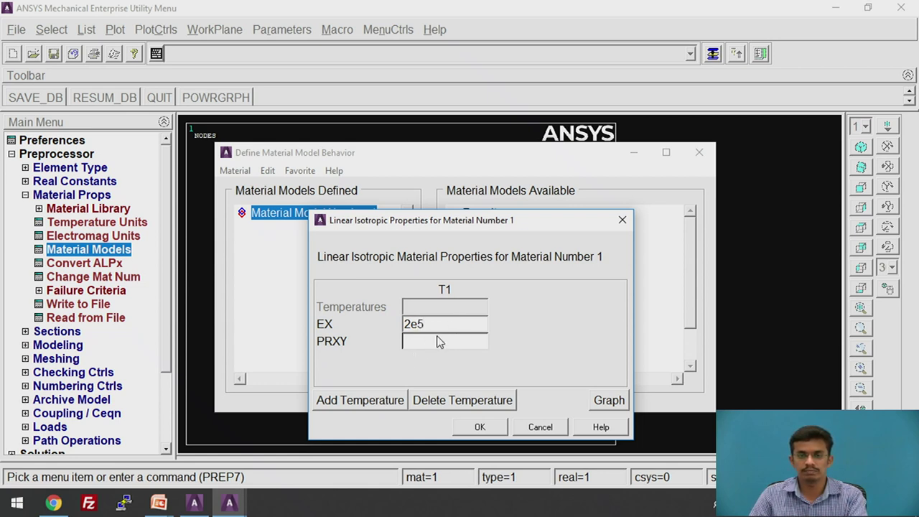
{"action": "left_click", "coordinate": [440, 343]}
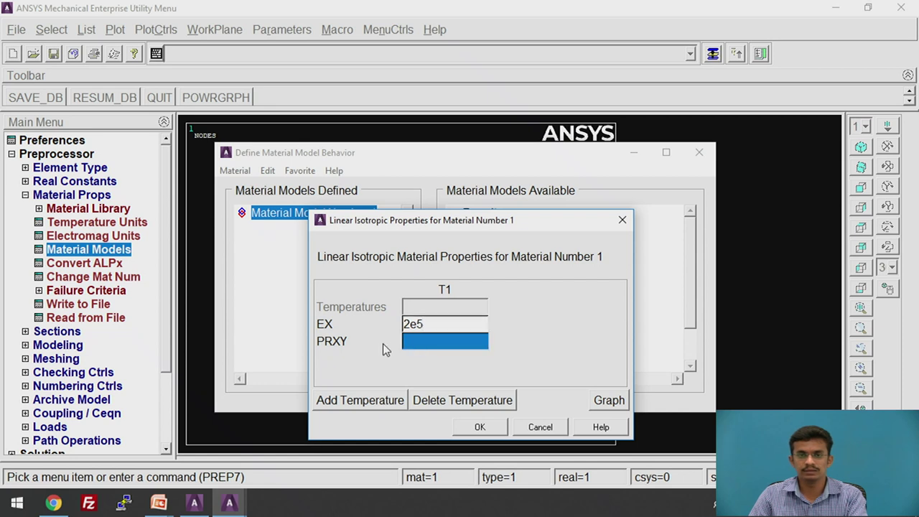
{"action": "type", "text": "0.3"}
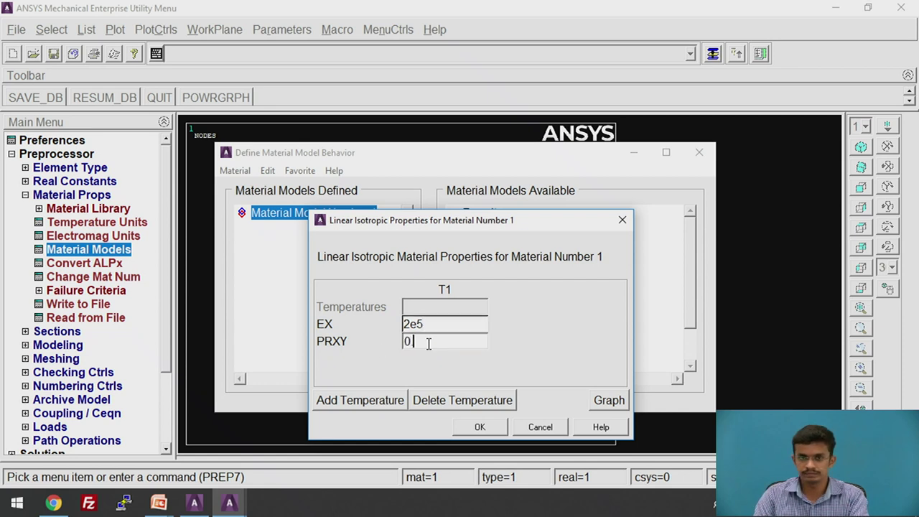
{"action": "left_click", "coordinate": [479, 428]}
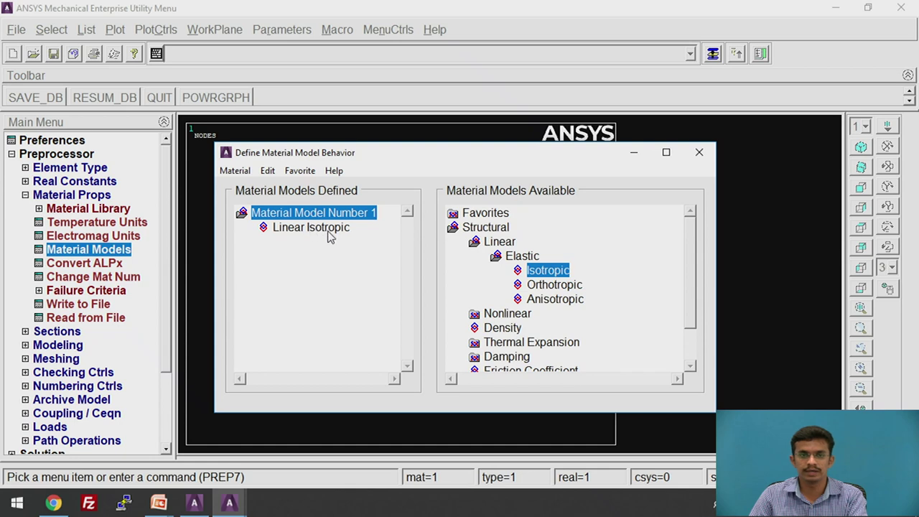
{"action": "left_click", "coordinate": [699, 152]}
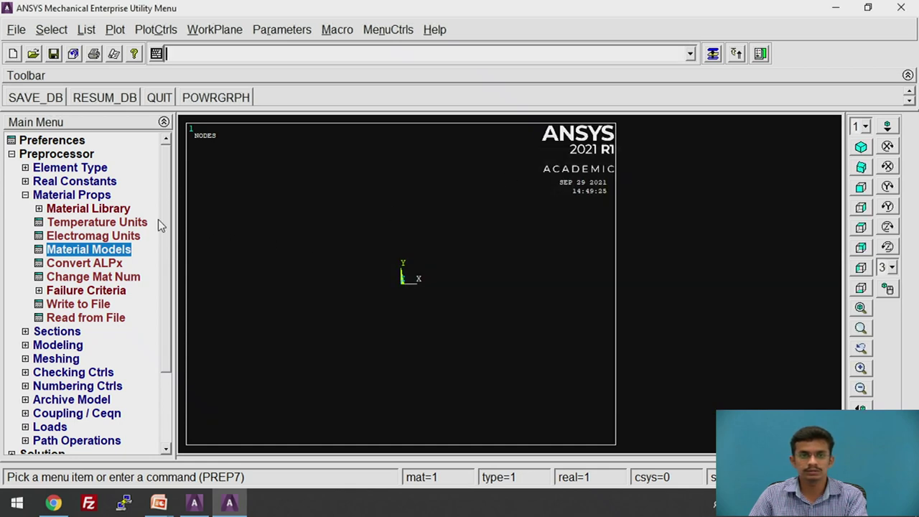
{"action": "left_click", "coordinate": [101, 198]}
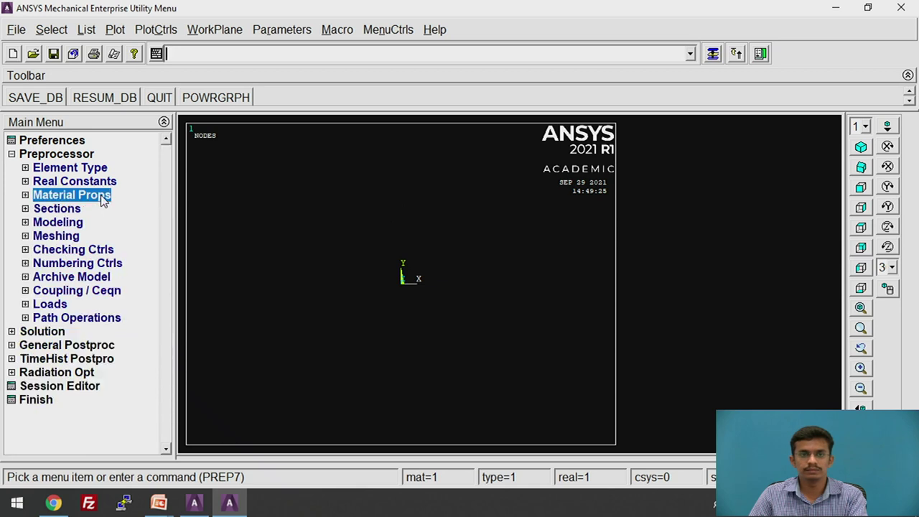
Create a keypoint at the origin of the active coordinate system, leaving its number and X, Y, Z location blank
{"action": "left_click", "coordinate": [72, 224]}
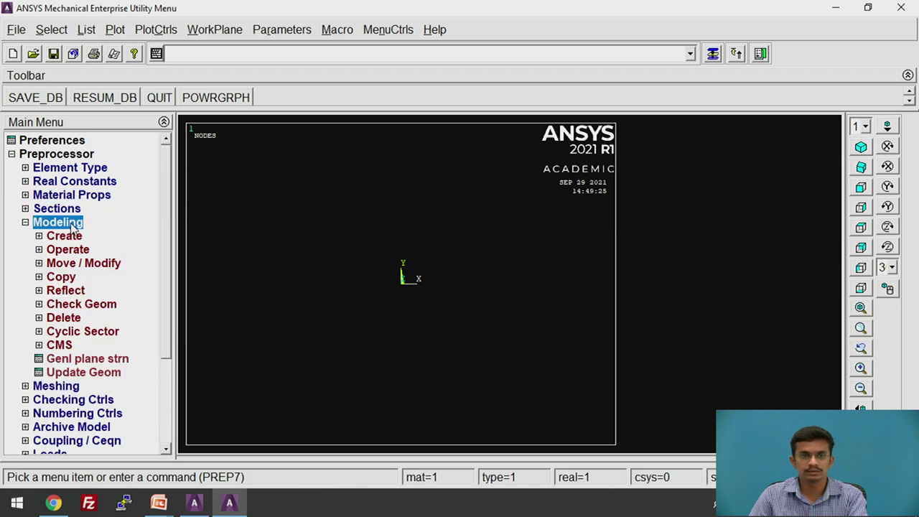
{"action": "left_click", "coordinate": [76, 238]}
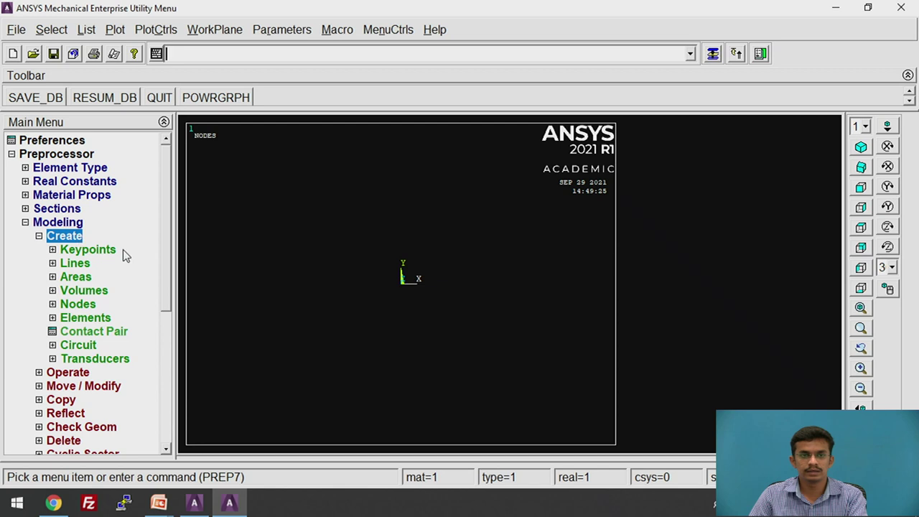
{"action": "left_click", "coordinate": [103, 251]}
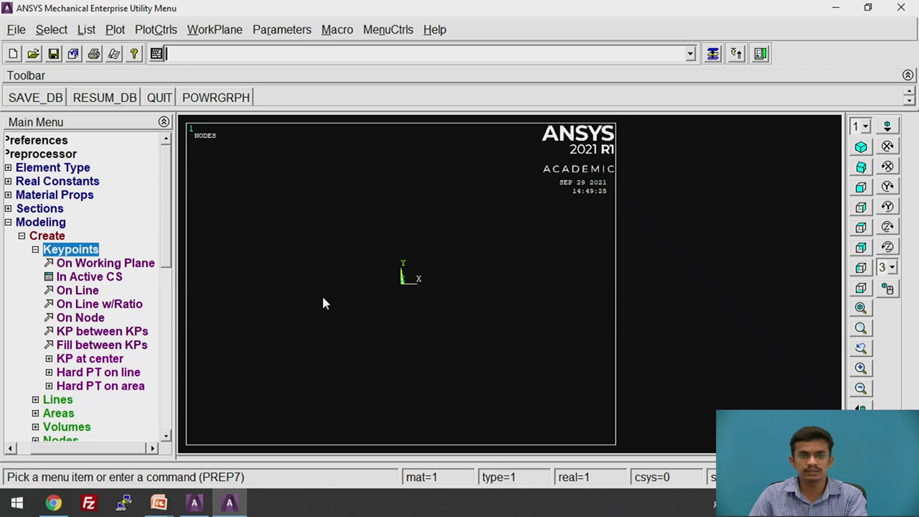
{"action": "left_click", "coordinate": [111, 278]}
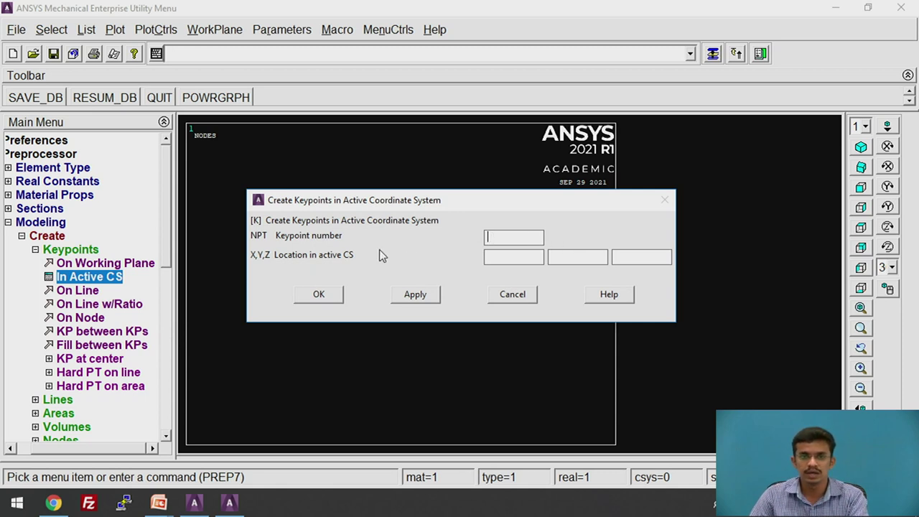
{"action": "left_click", "coordinate": [517, 256]}
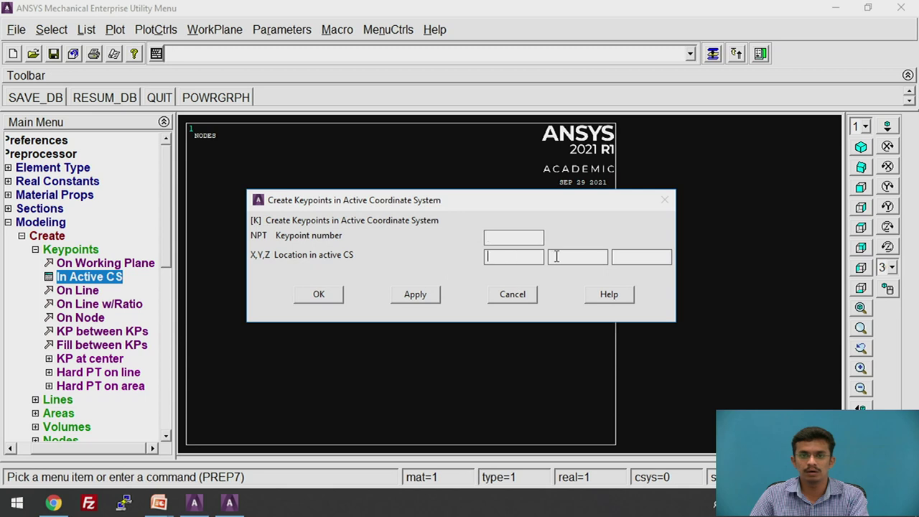
{"action": "left_click", "coordinate": [622, 256]}
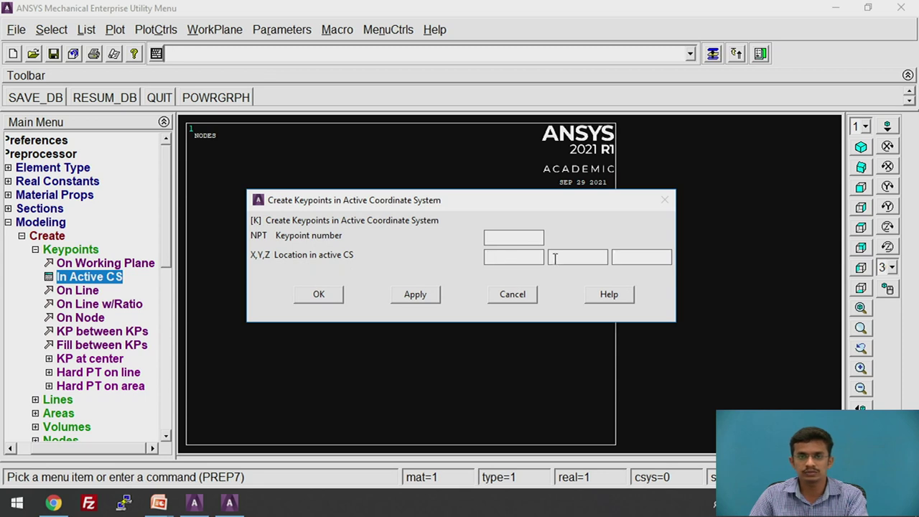
{"action": "left_click", "coordinate": [601, 255]}
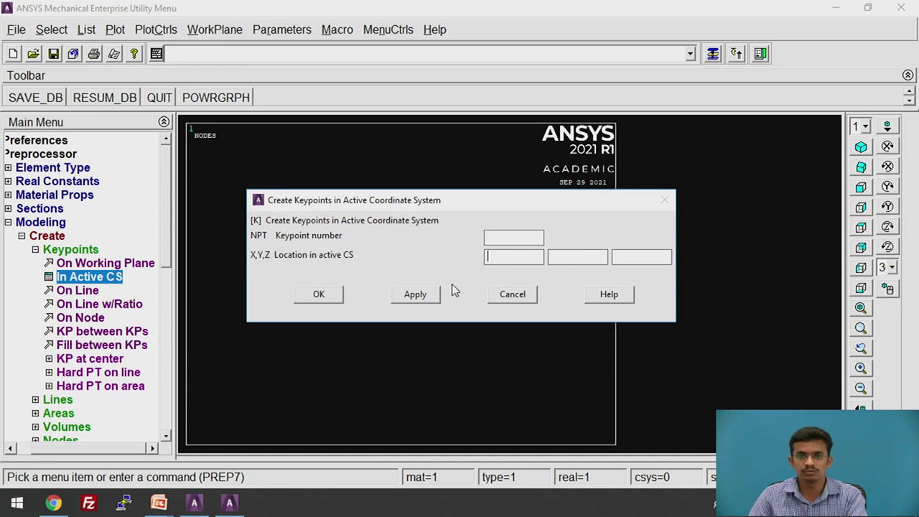
{"action": "left_click", "coordinate": [417, 294]}
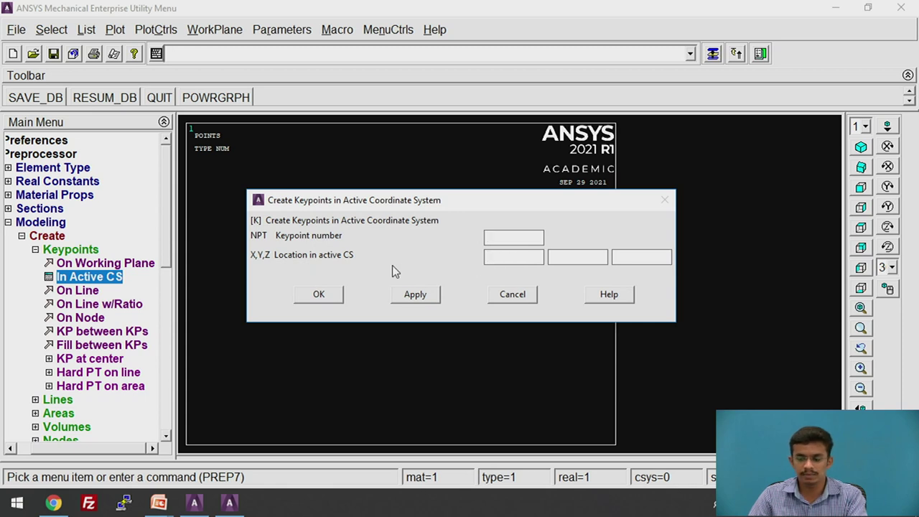
Create three more keypoints along the X axis of the active coordinate system at X = 300, 700 and 1000
{"action": "type", "text": "300"}
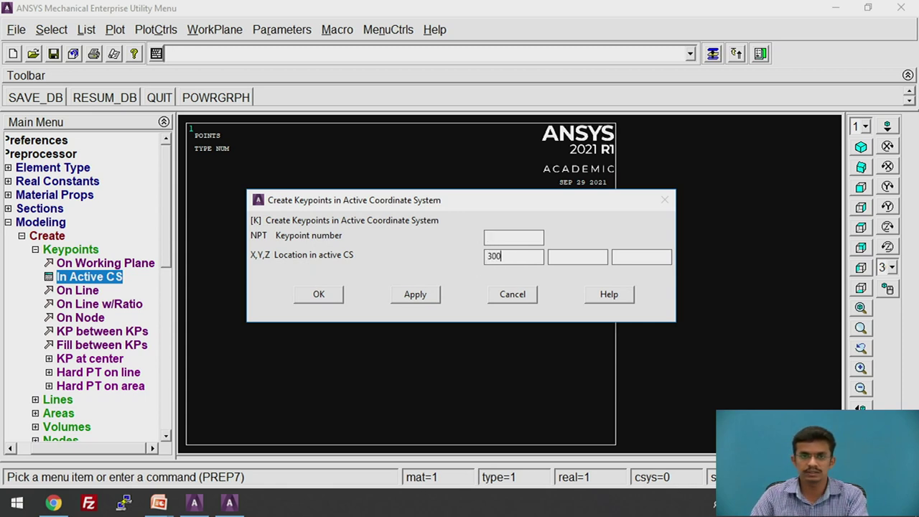
{"action": "left_click", "coordinate": [431, 295]}
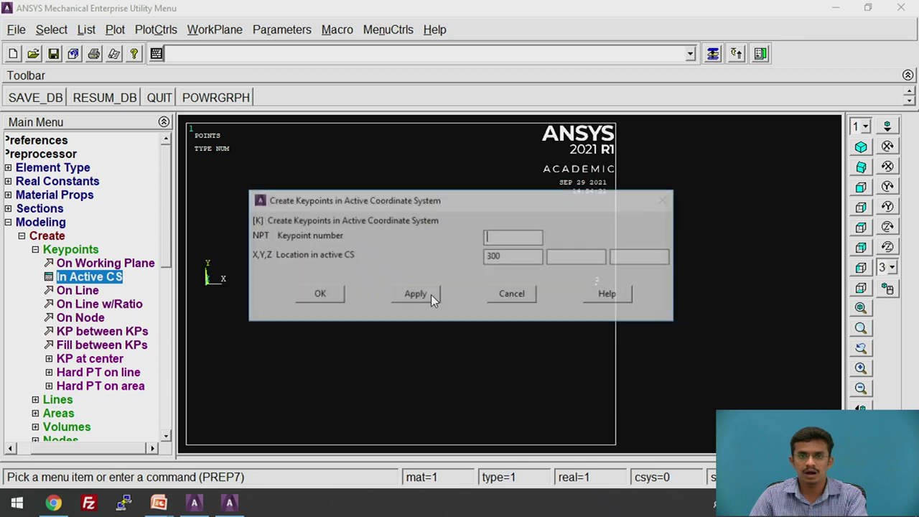
{"action": "left_click_drag", "start_coordinate": [530, 260], "coordinate": [460, 257]}
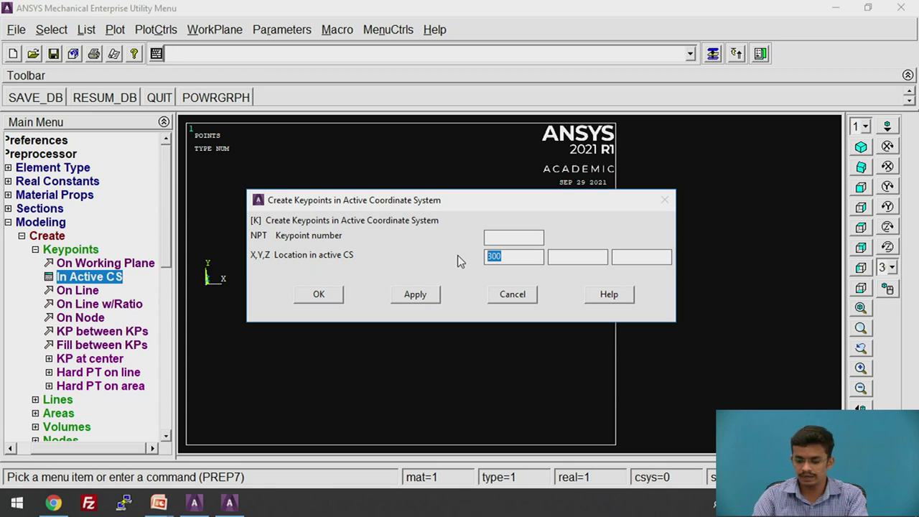
{"action": "type", "text": "7"}
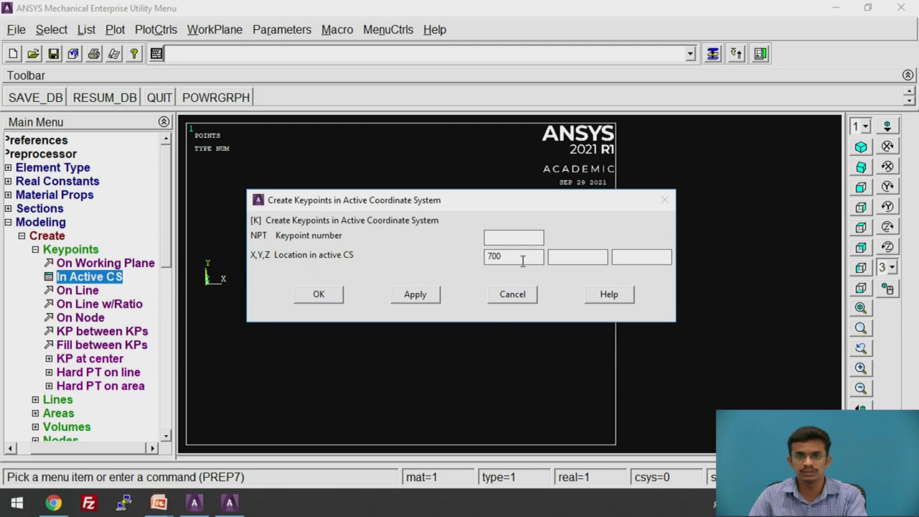
{"action": "left_click", "coordinate": [420, 297]}
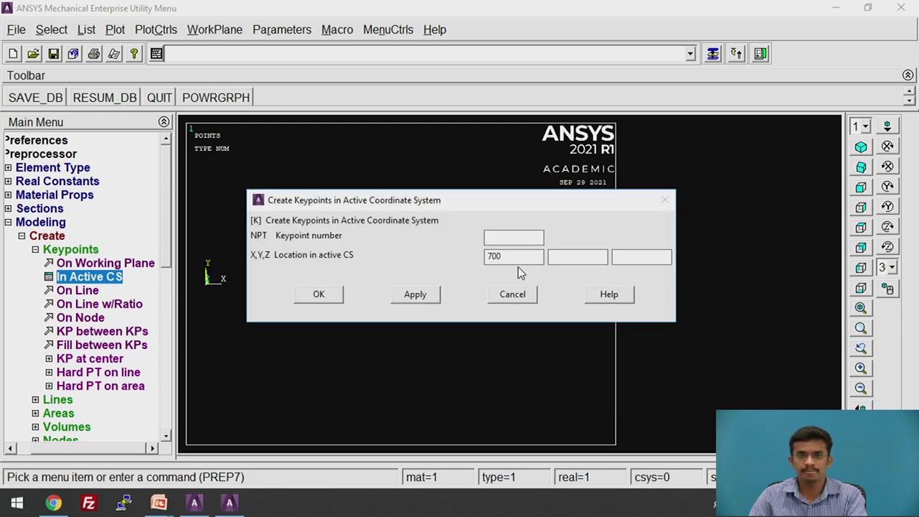
{"action": "double_click", "coordinate": [509, 255]}
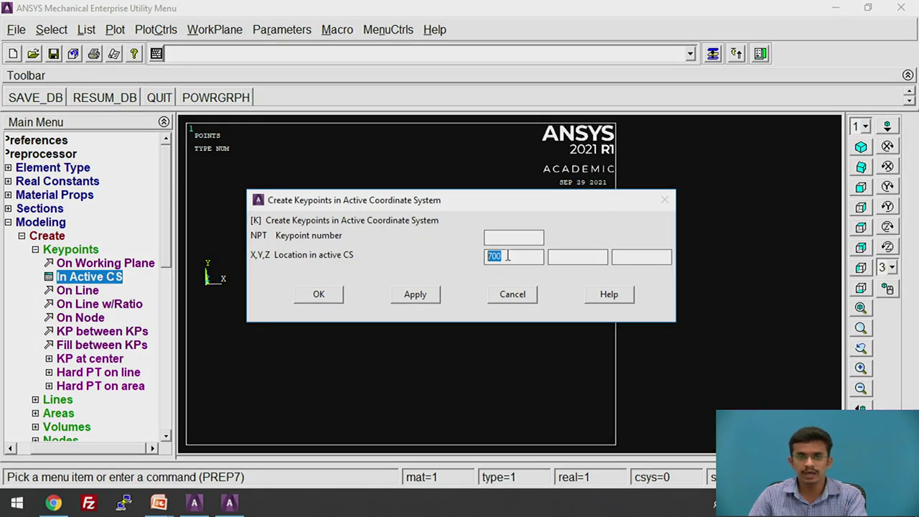
{"action": "type", "text": "1000"}
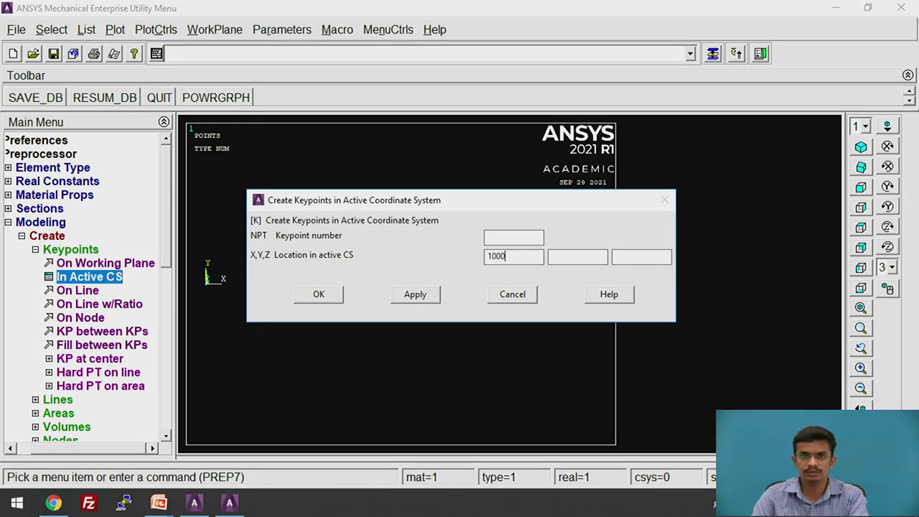
{"action": "left_click", "coordinate": [415, 301]}
{"action": "left_click", "coordinate": [508, 294]}
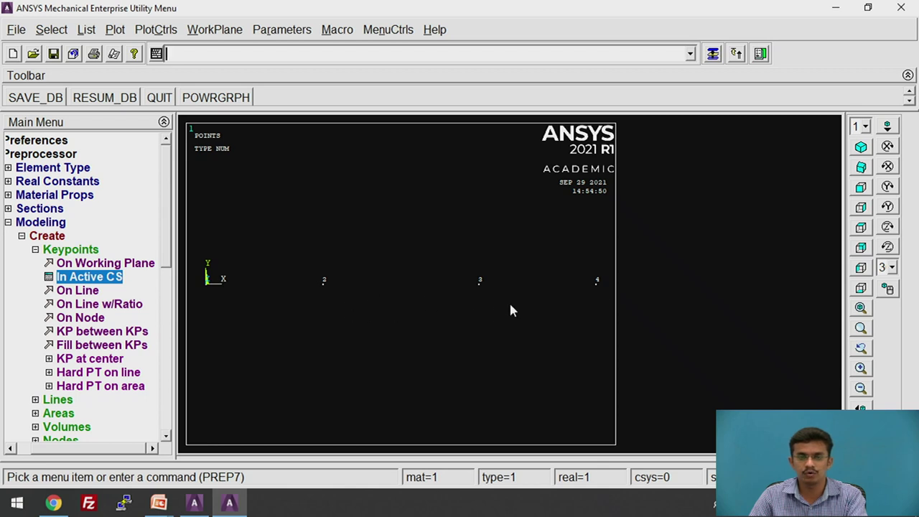
Create straight lines connecting consecutive keypoints from the origin through keypoints 2 and 3 to keypoint 4
{"action": "double_click", "coordinate": [86, 249]}
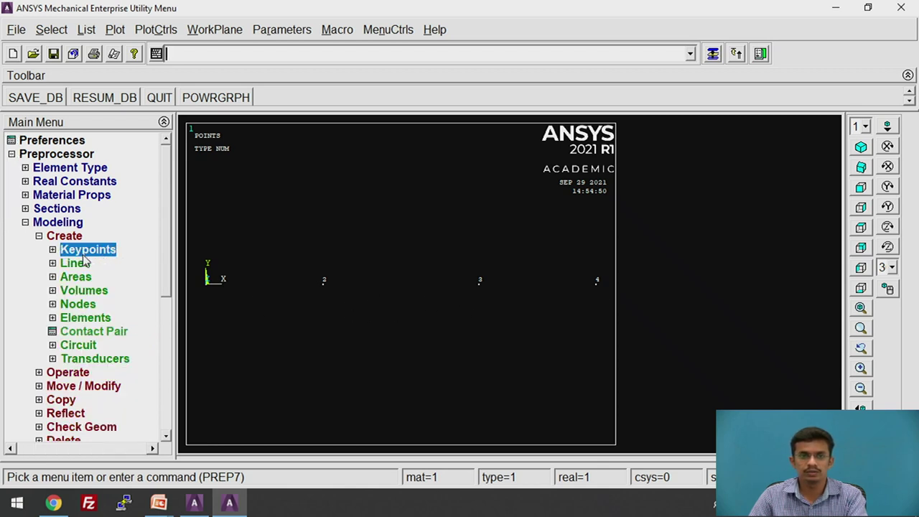
{"action": "double_click", "coordinate": [81, 263]}
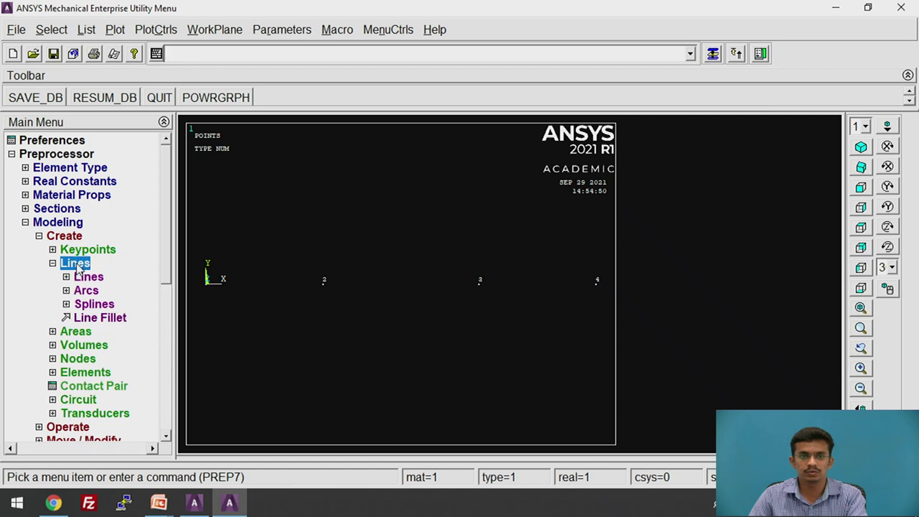
{"action": "double_click", "coordinate": [97, 277]}
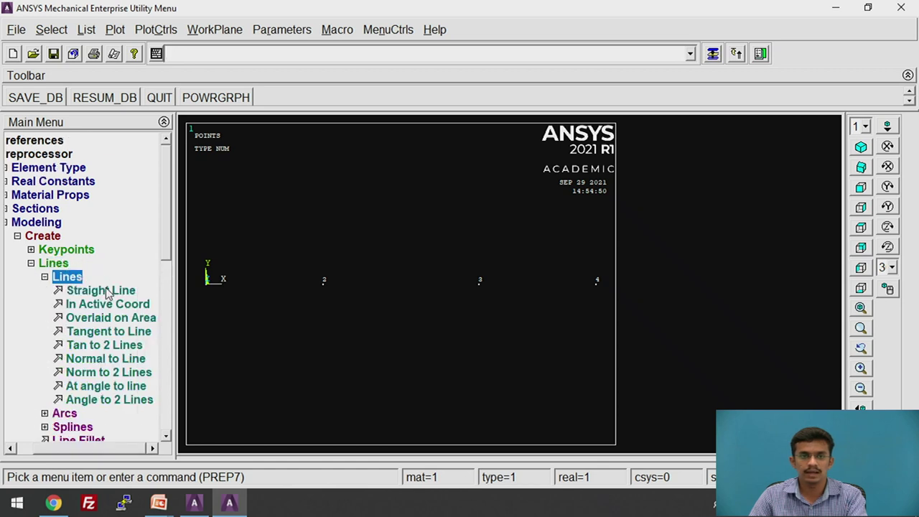
{"action": "left_click", "coordinate": [104, 290]}
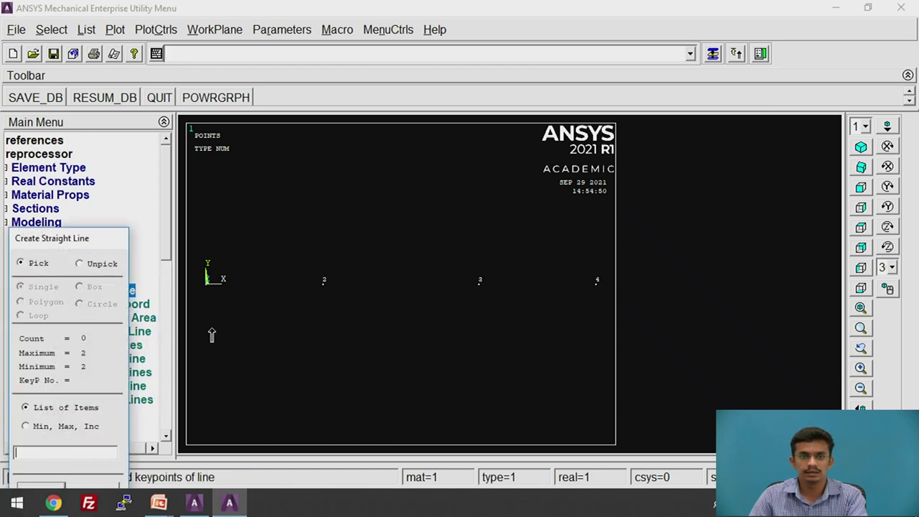
{"action": "left_click", "coordinate": [327, 309]}
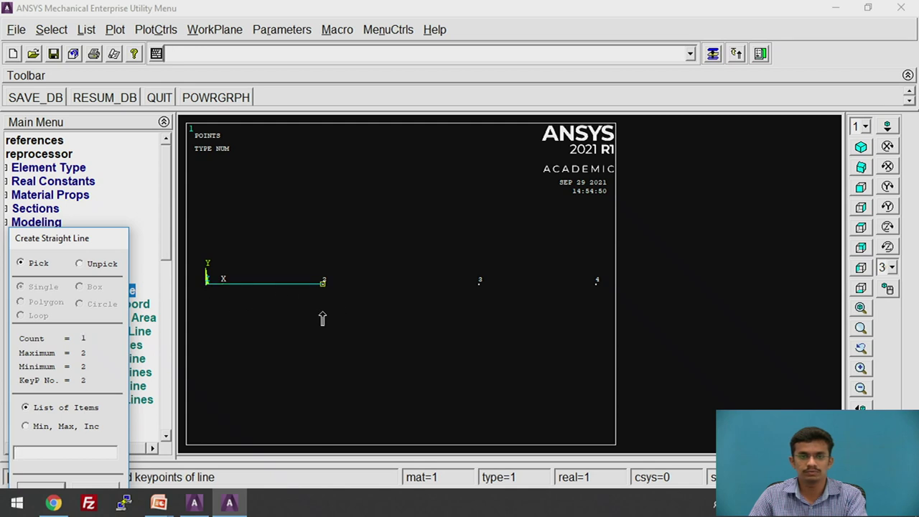
{"action": "left_click", "coordinate": [479, 320]}
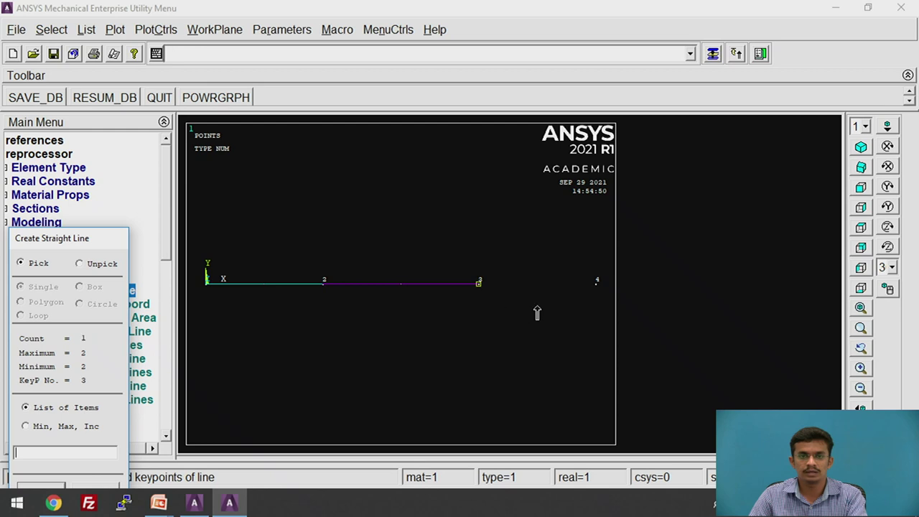
{"action": "left_click", "coordinate": [590, 313]}
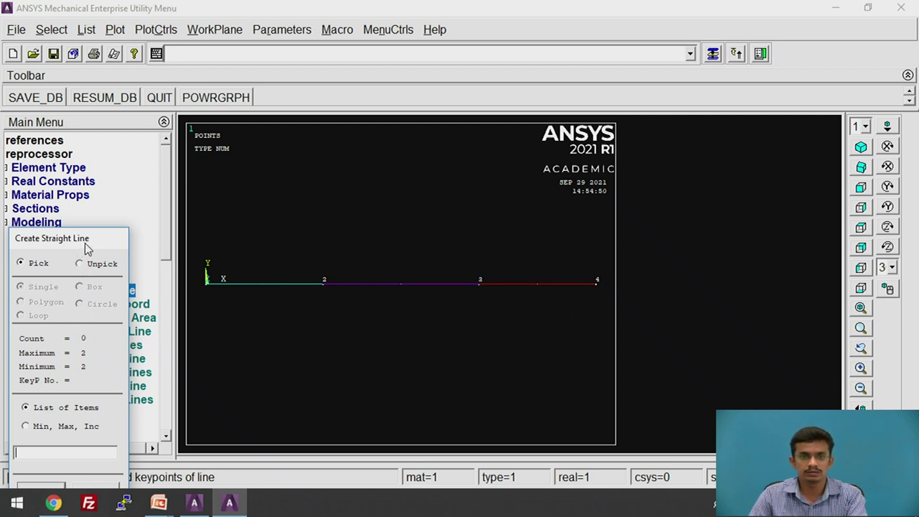
{"action": "left_click_drag", "start_coordinate": [85, 248], "coordinate": [103, 188]}
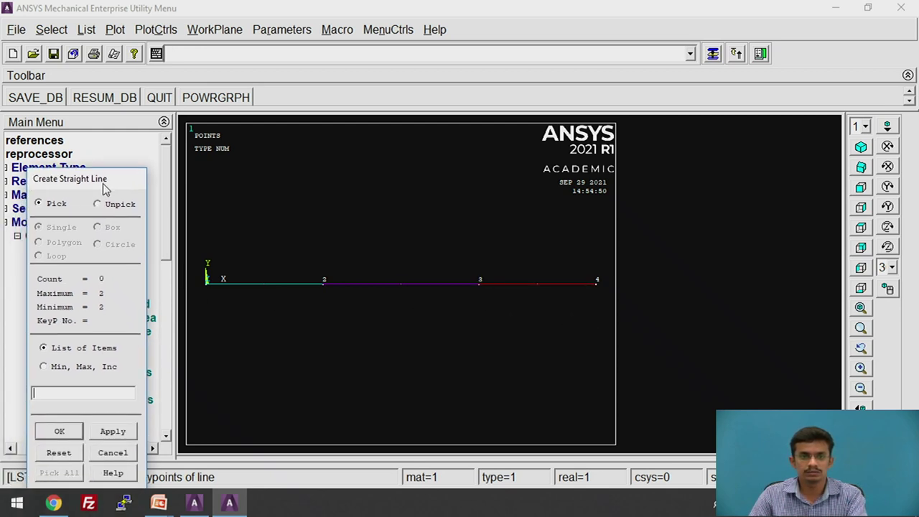
{"action": "left_click", "coordinate": [52, 433]}
Add a new link section with ID 1
{"action": "left_click", "coordinate": [68, 277]}
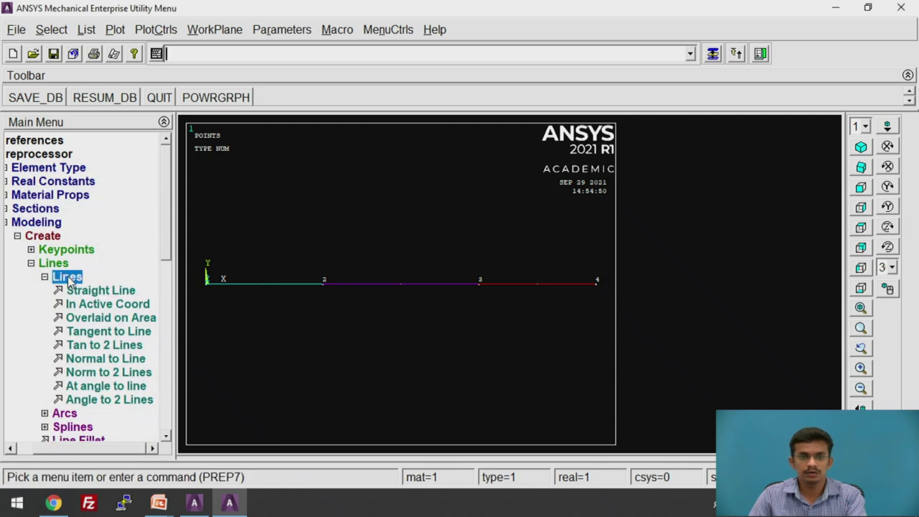
{"action": "left_click", "coordinate": [69, 277]}
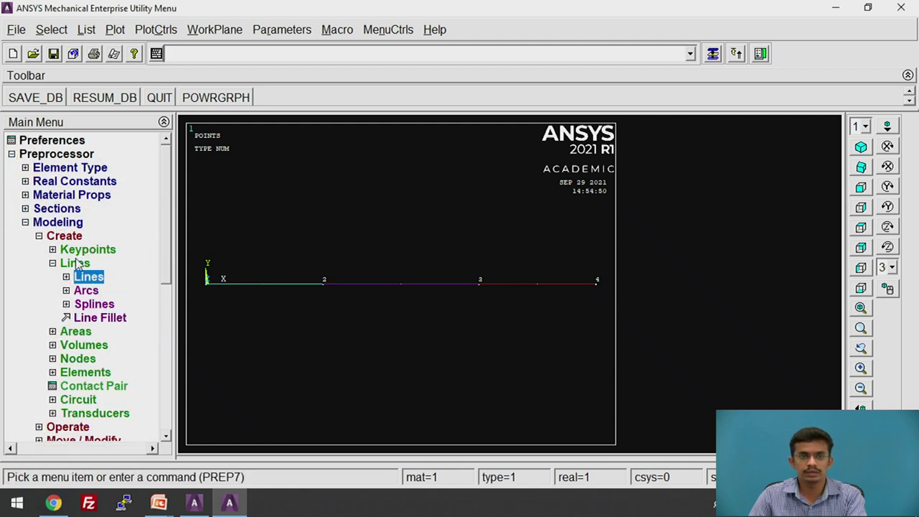
{"action": "left_click", "coordinate": [75, 263]}
{"action": "left_click", "coordinate": [72, 237]}
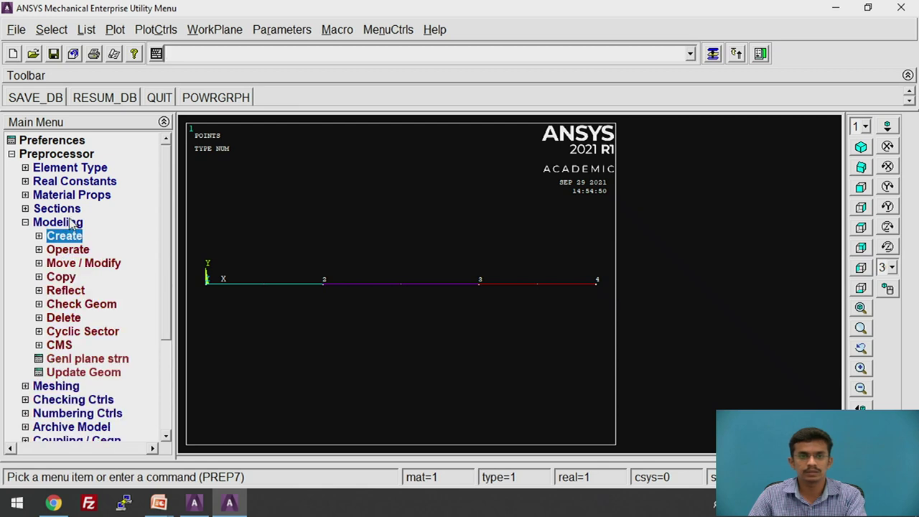
{"action": "left_click", "coordinate": [71, 209]}
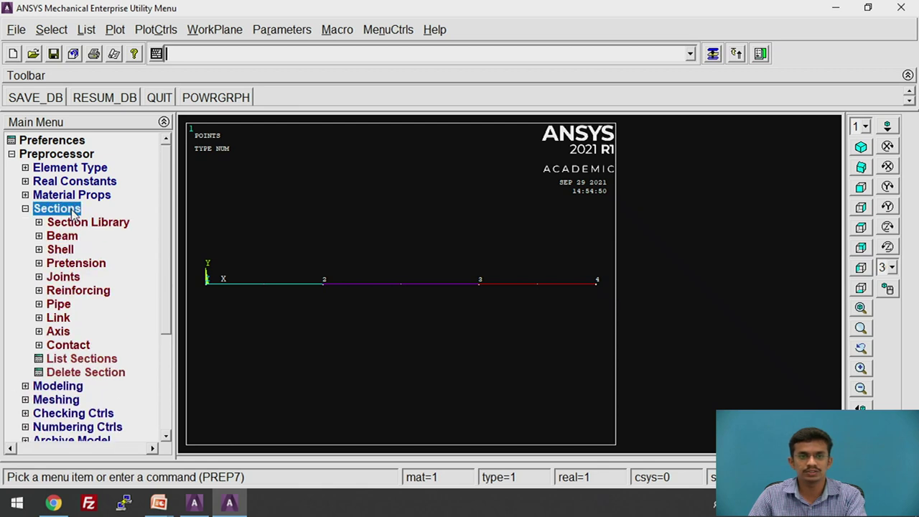
{"action": "left_click", "coordinate": [59, 318]}
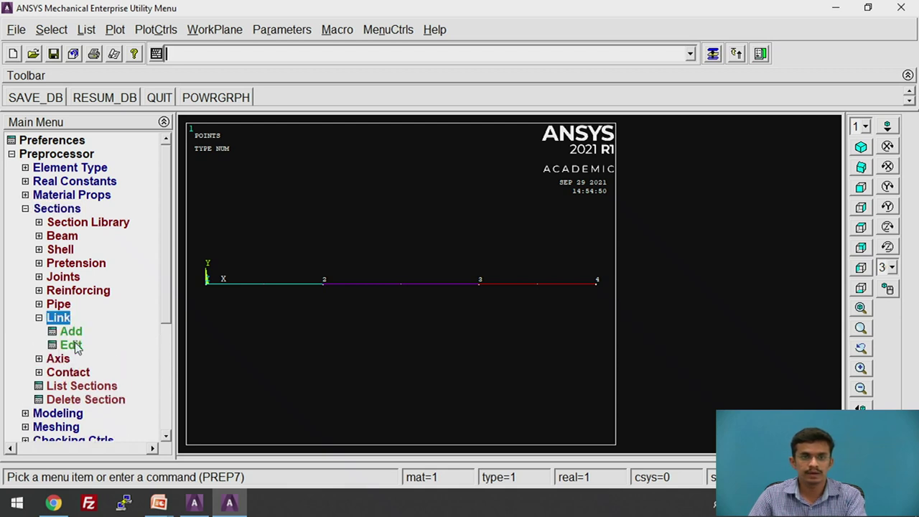
{"action": "left_click", "coordinate": [72, 332]}
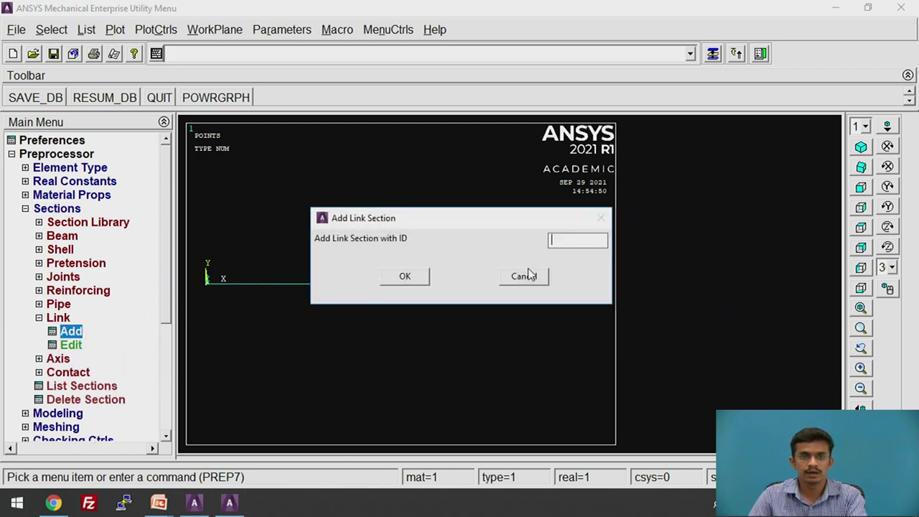
{"action": "left_click", "coordinate": [580, 243]}
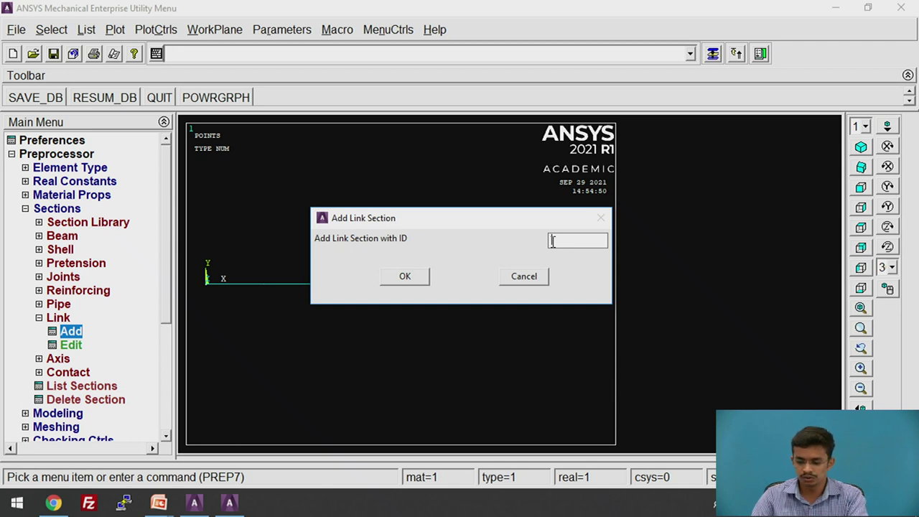
{"action": "type", "text": "1"}
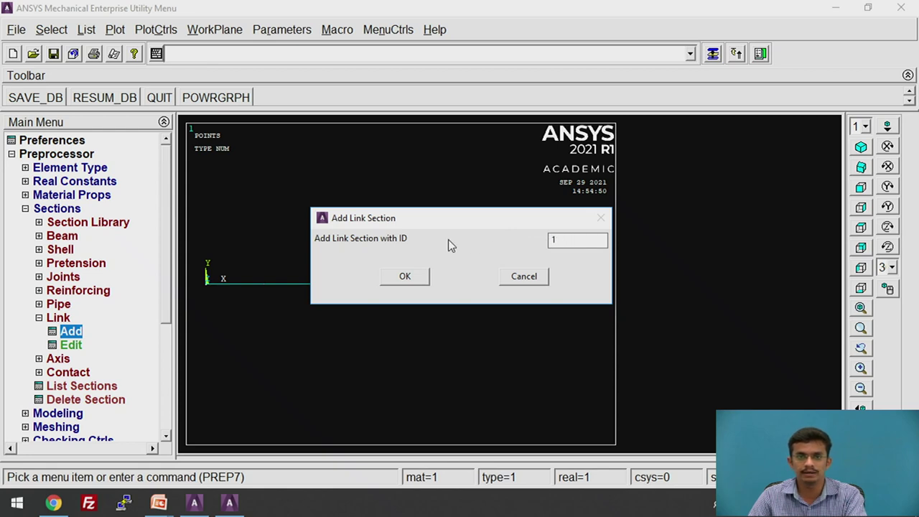
{"action": "left_click", "coordinate": [406, 278]}
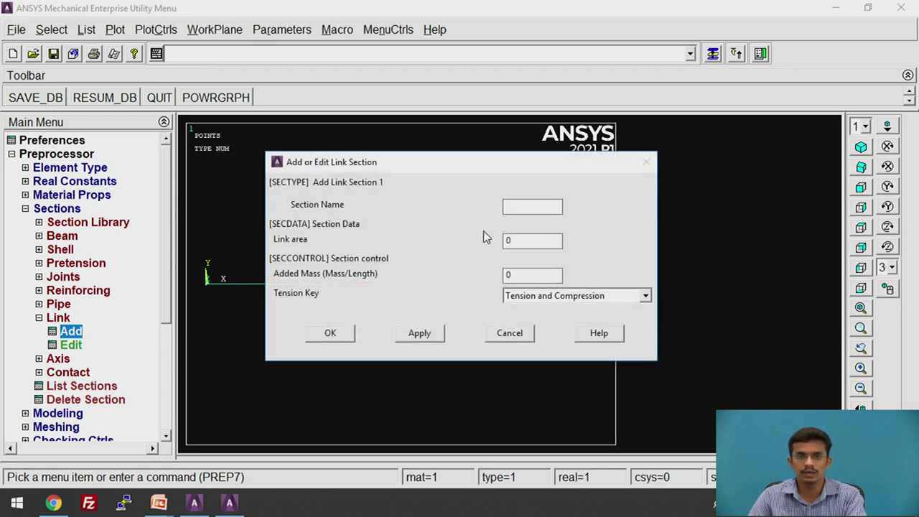
Name link section 1 as 1 and set its link area to 300
{"action": "left_click", "coordinate": [522, 208]}
{"action": "type", "text": "1"}
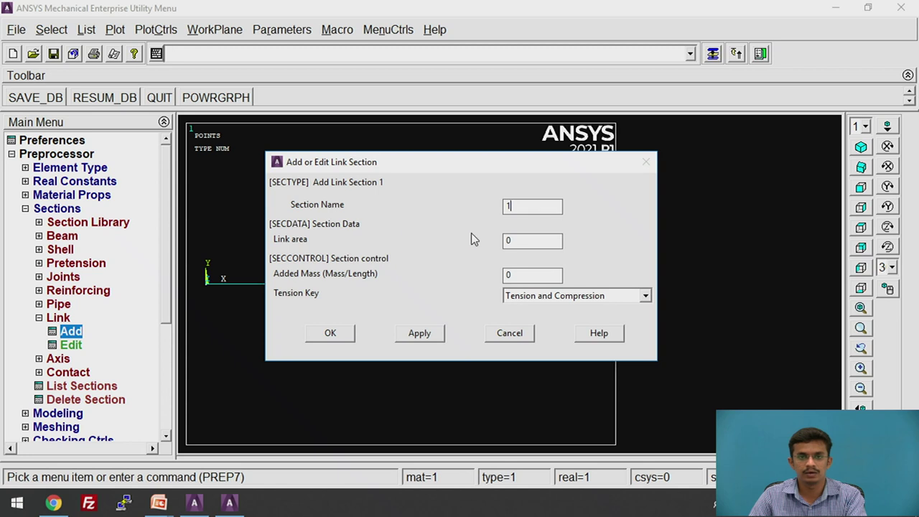
{"action": "key", "text": "Tab"}
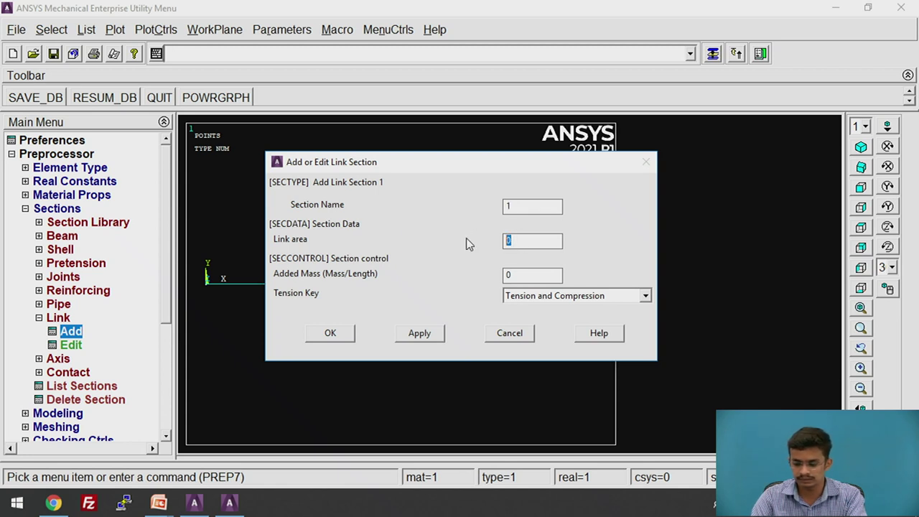
{"action": "type", "text": "300"}
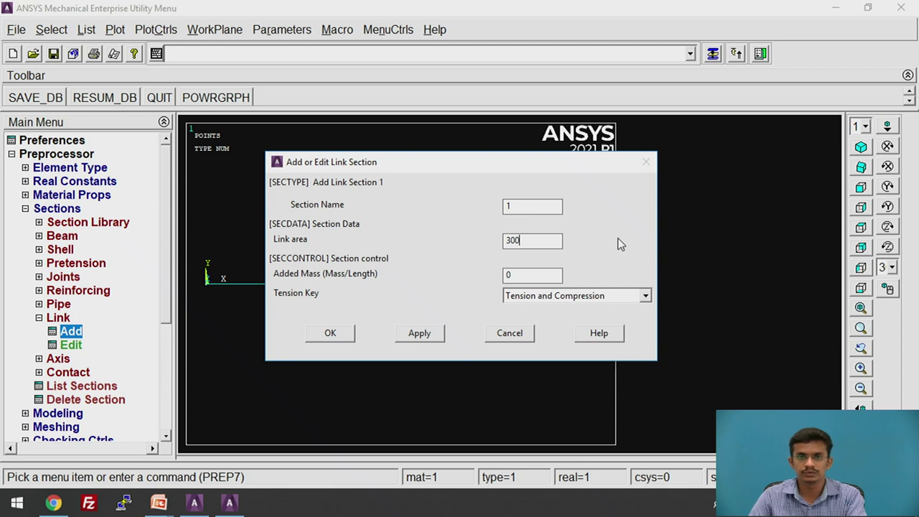
{"action": "left_click", "coordinate": [331, 333]}
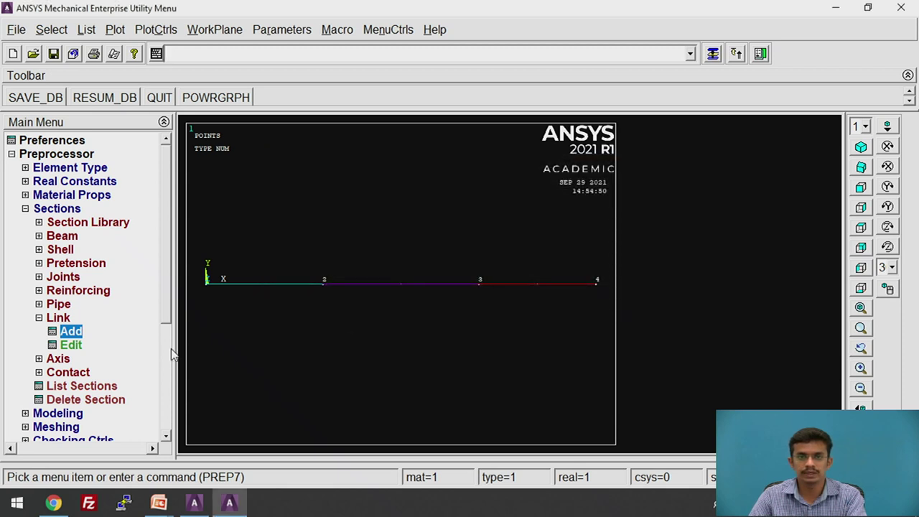
Add a link section with ID 2, name it 2 and set its link area to 200
{"action": "left_click", "coordinate": [65, 333]}
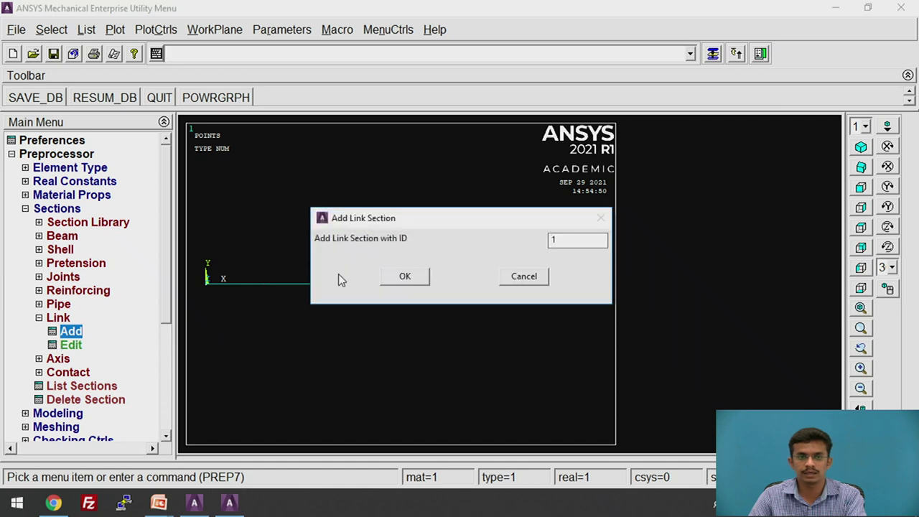
{"action": "double_click", "coordinate": [566, 242]}
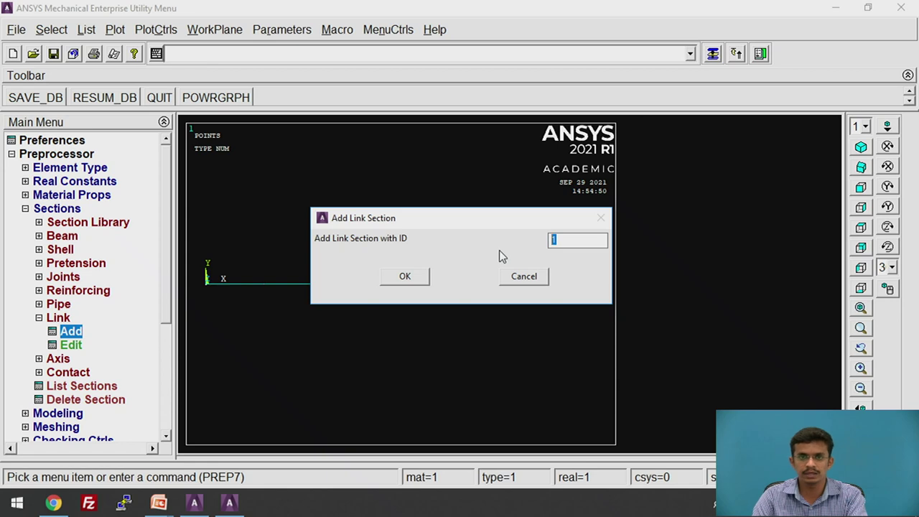
{"action": "type", "text": "2"}
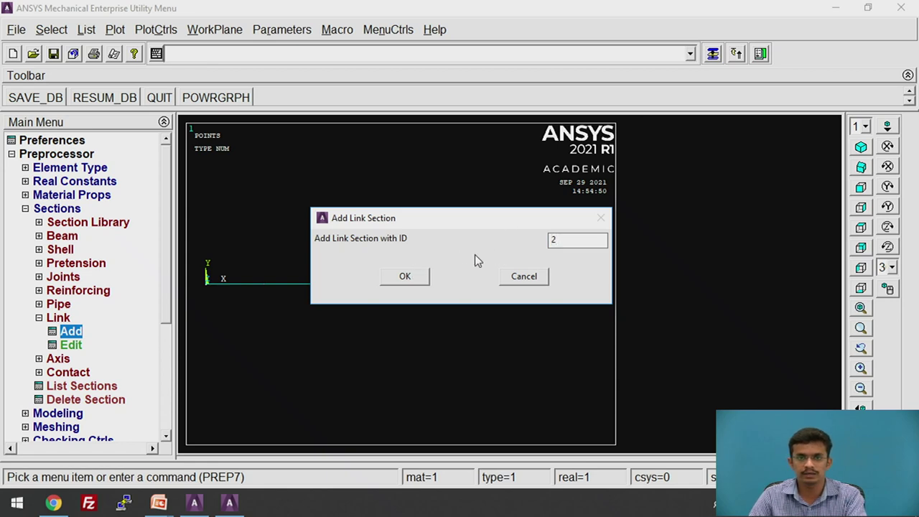
{"action": "left_click", "coordinate": [422, 279]}
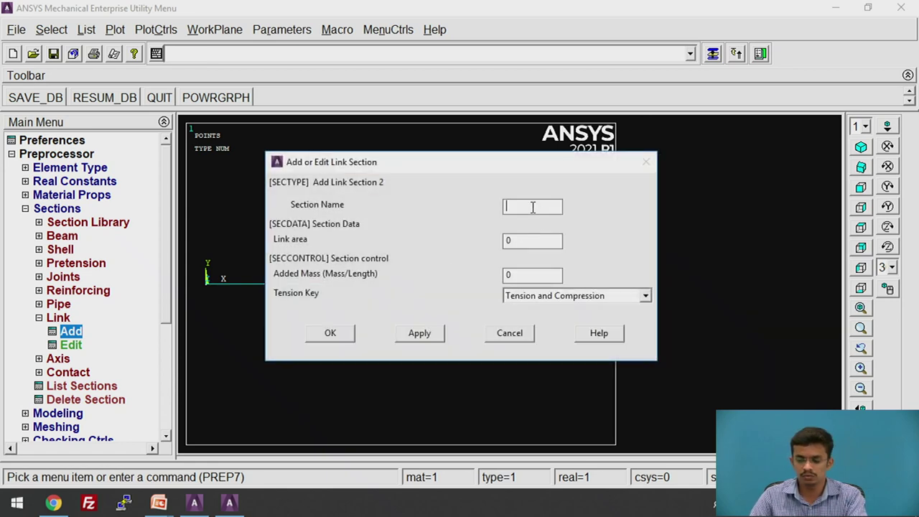
{"action": "double_click", "coordinate": [516, 241]}
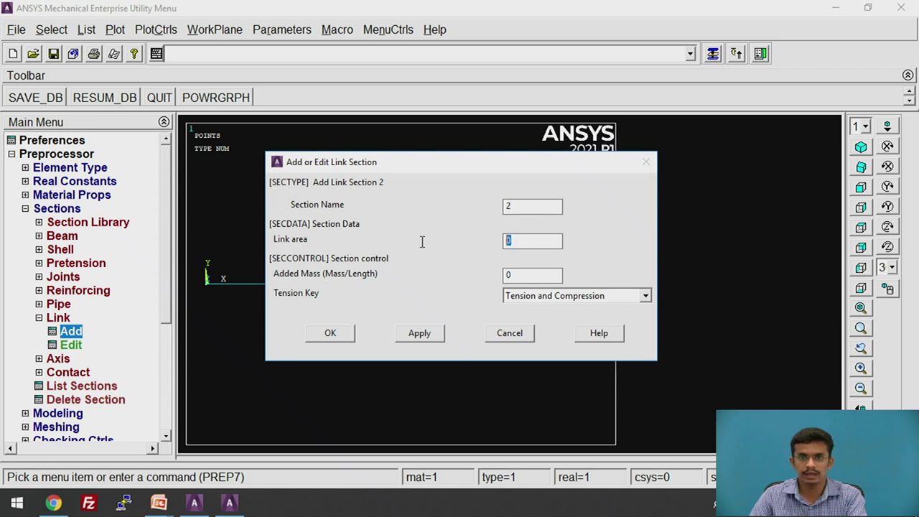
{"action": "type", "text": "200"}
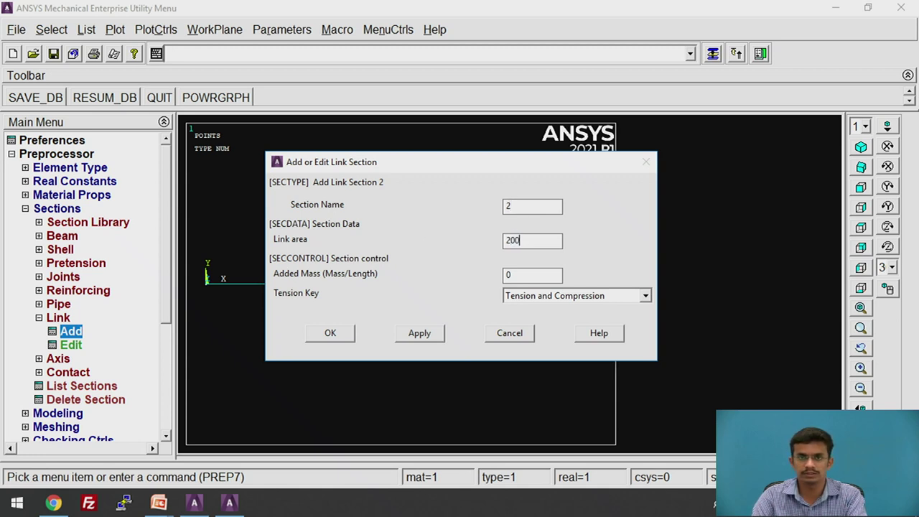
{"action": "left_click", "coordinate": [325, 333]}
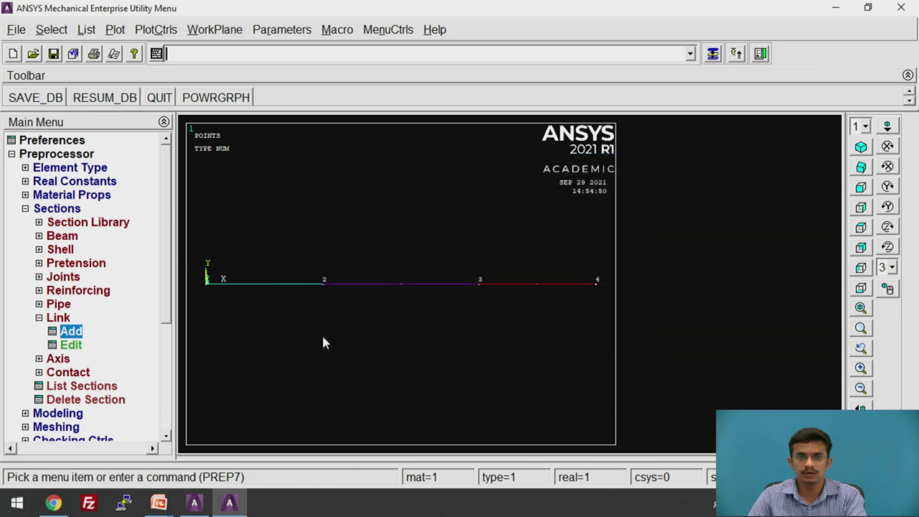
Add a link section with ID 3, name it 3 and set its link area to 90
{"action": "left_click", "coordinate": [72, 334]}
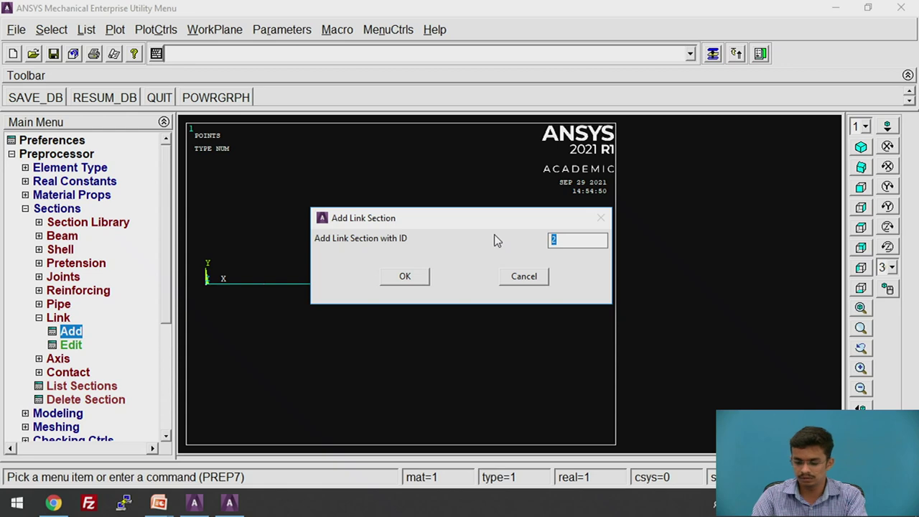
{"action": "type", "text": "3"}
{"action": "left_click", "coordinate": [407, 279]}
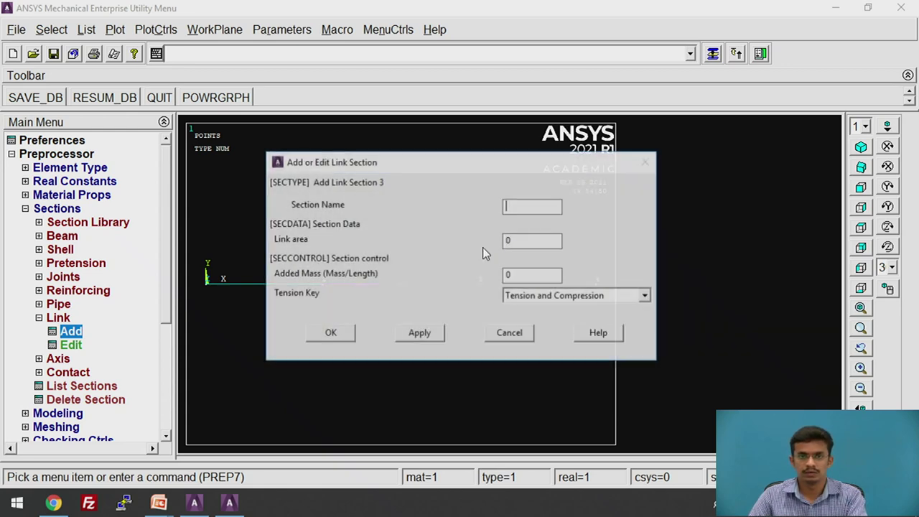
{"action": "type", "text": "3"}
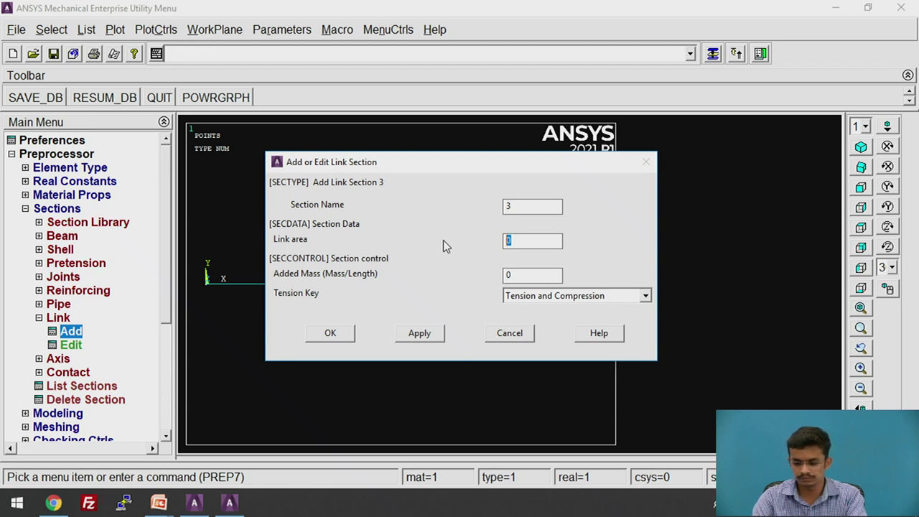
{"action": "type", "text": "90"}
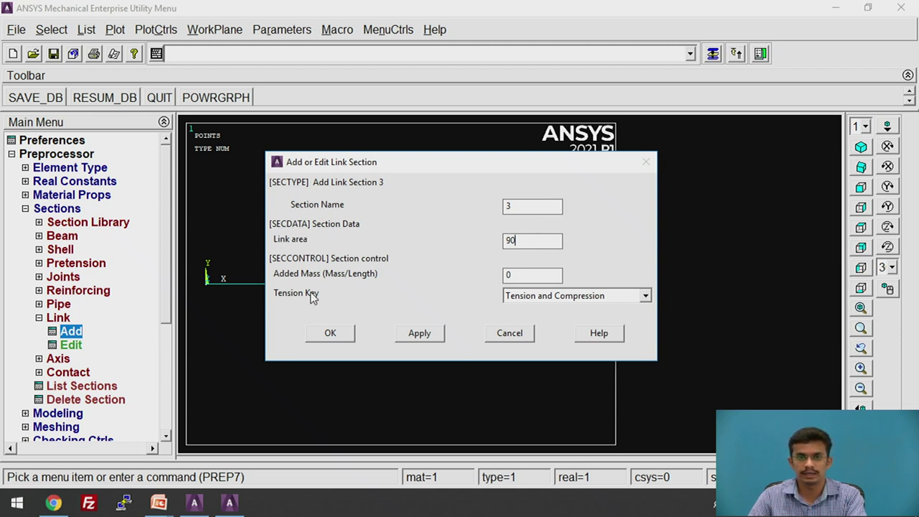
{"action": "left_click", "coordinate": [332, 333]}
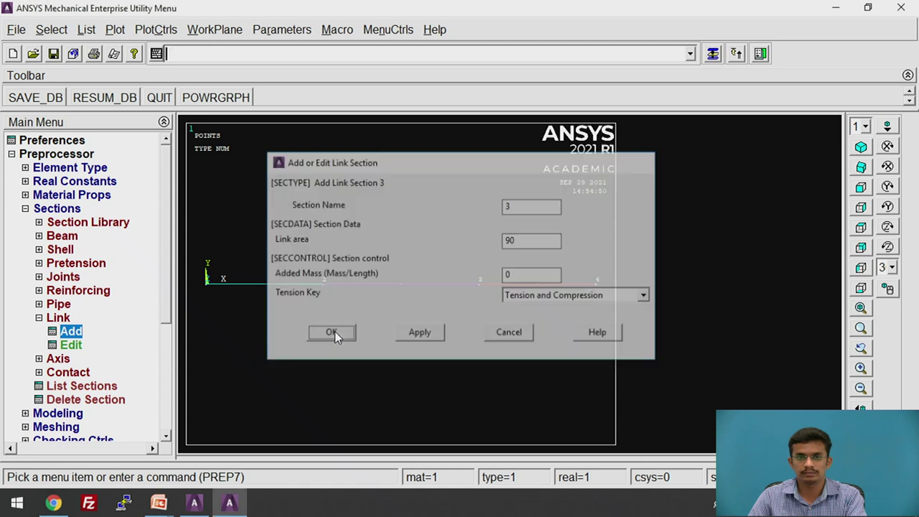
{"action": "left_click", "coordinate": [62, 319]}
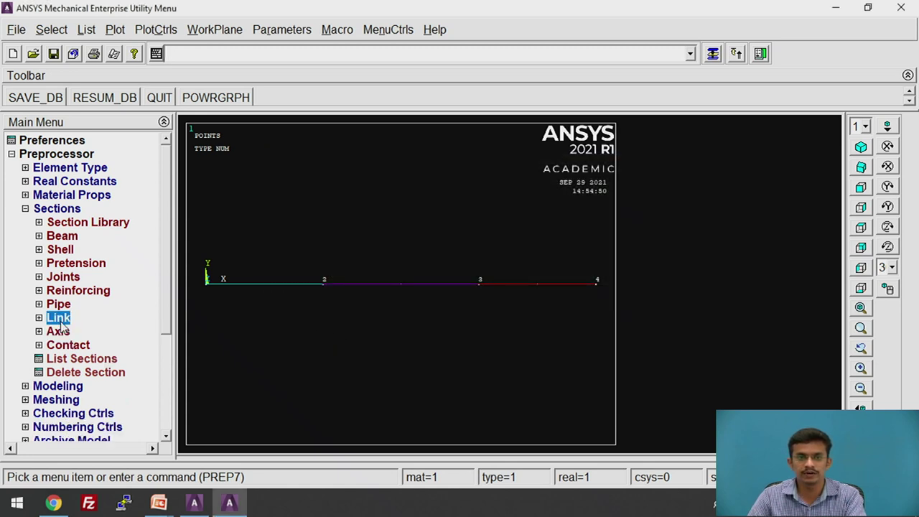
{"action": "left_click", "coordinate": [64, 211]}
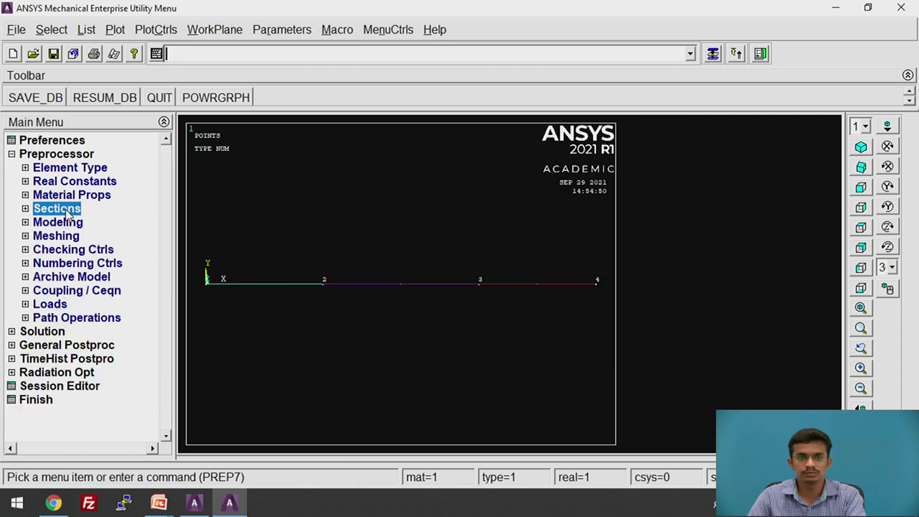
Assign material 1, element type LINK180 and section 1 as mesh attributes to the line between the origin and keypoint 2
{"action": "left_click", "coordinate": [63, 240]}
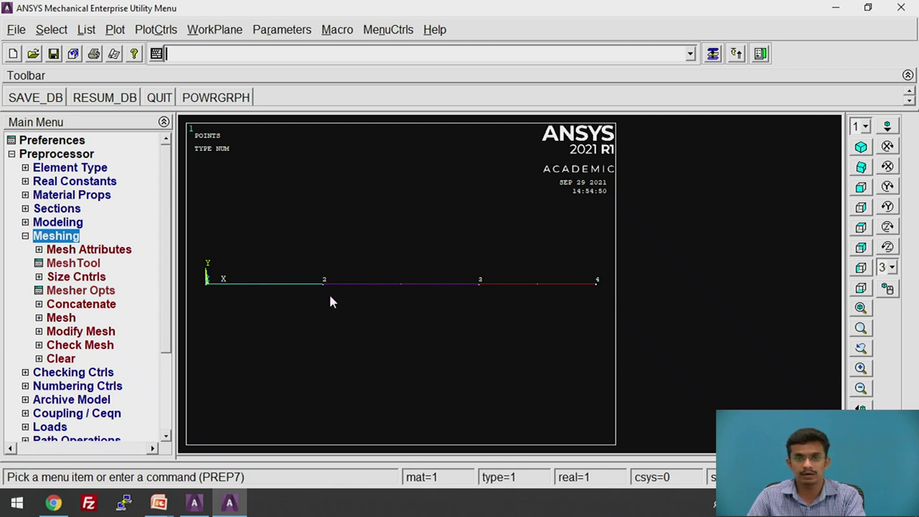
{"action": "left_click", "coordinate": [88, 251]}
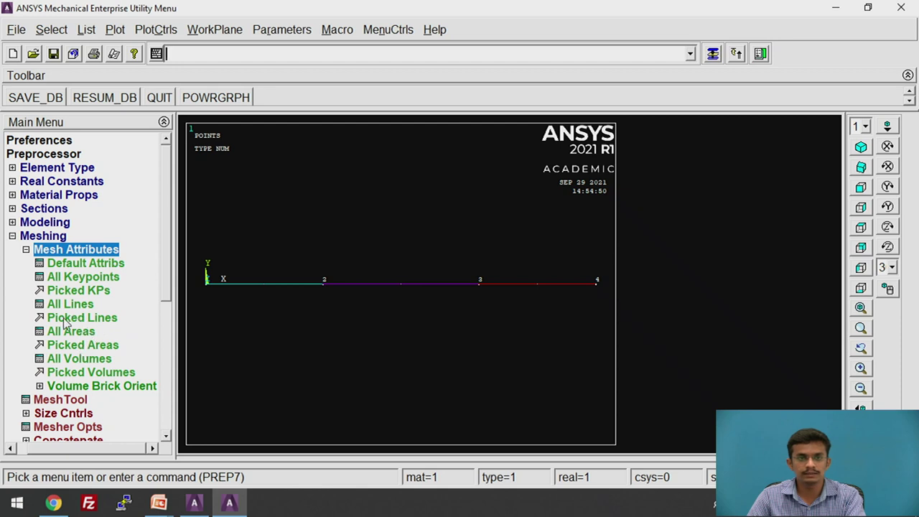
{"action": "left_click", "coordinate": [96, 318]}
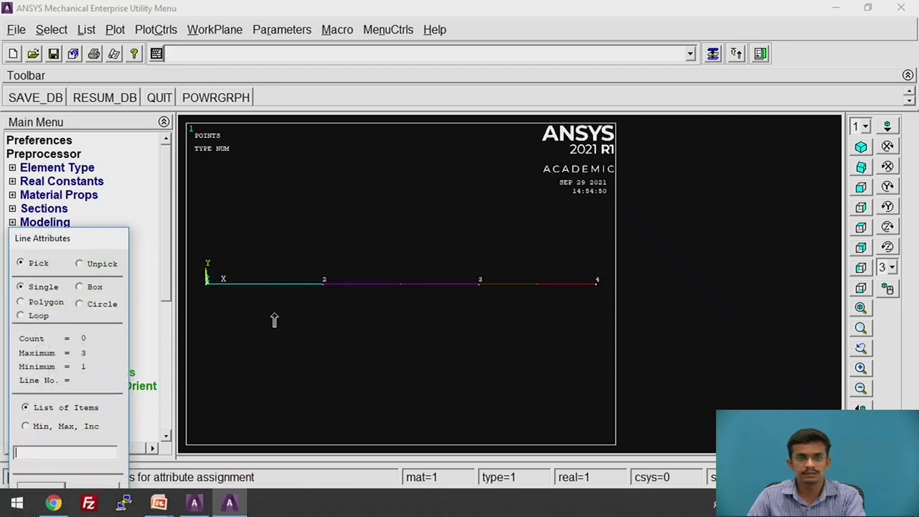
{"action": "left_click", "coordinate": [274, 320]}
{"action": "left_click_drag", "start_coordinate": [71, 240], "coordinate": [99, 131]}
{"action": "left_click", "coordinate": [71, 383]}
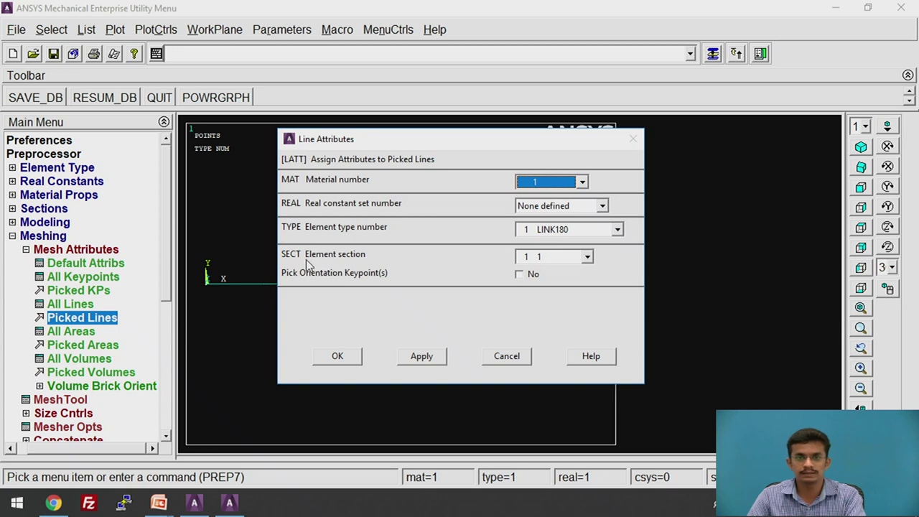
{"action": "left_click", "coordinate": [549, 257]}
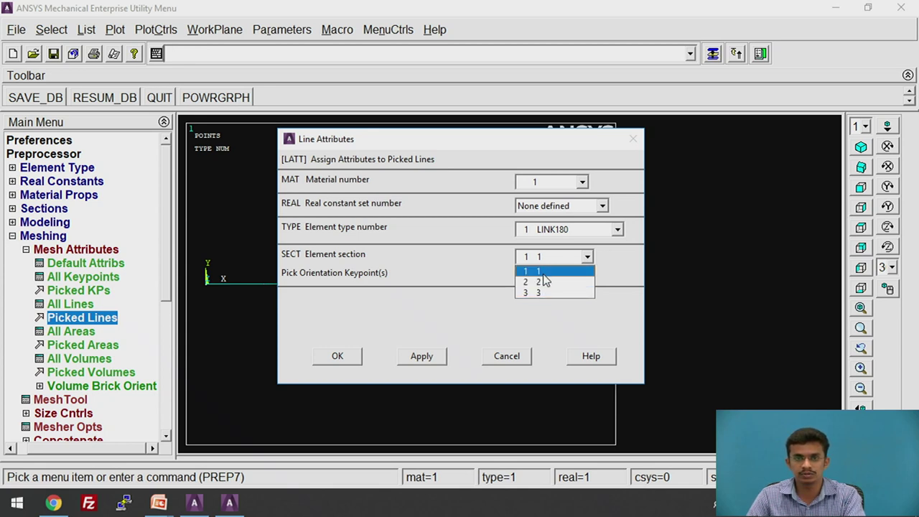
{"action": "left_click", "coordinate": [543, 273]}
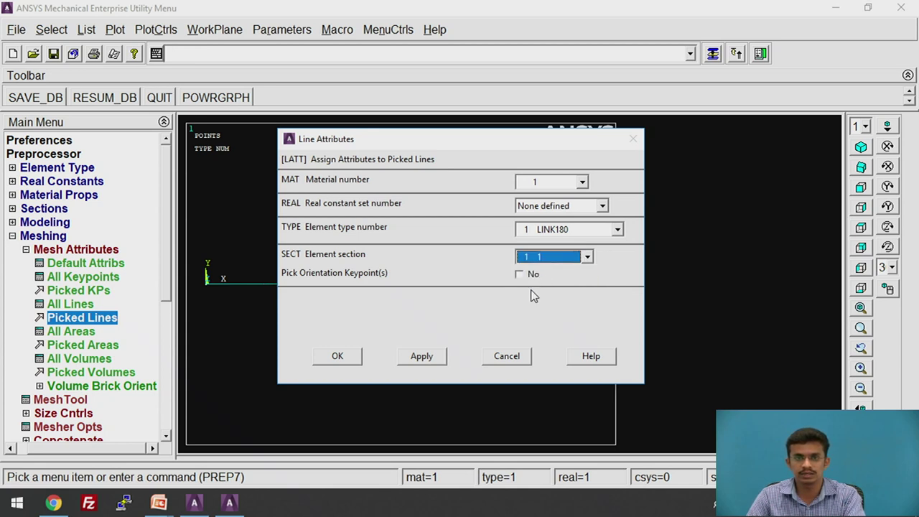
{"action": "left_click", "coordinate": [423, 356]}
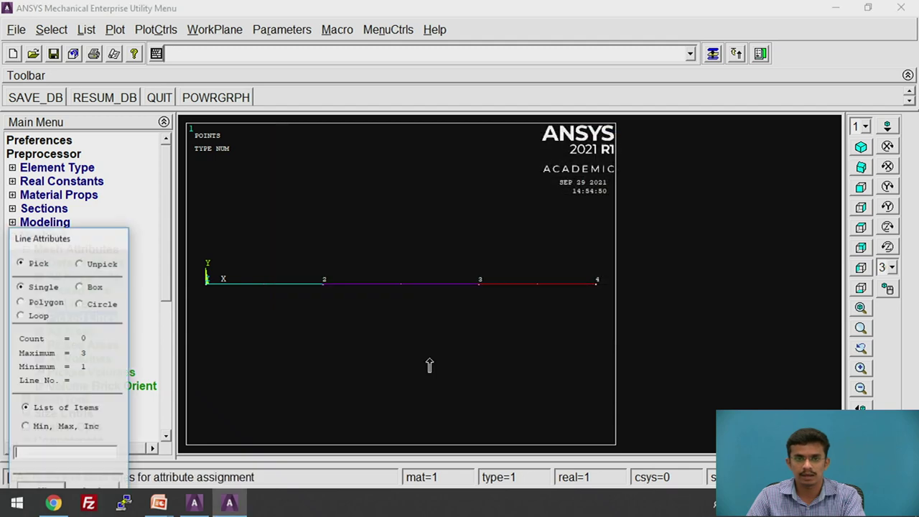
Assign element section 2 to the line between keypoints 2 and 3
{"action": "left_click", "coordinate": [402, 309]}
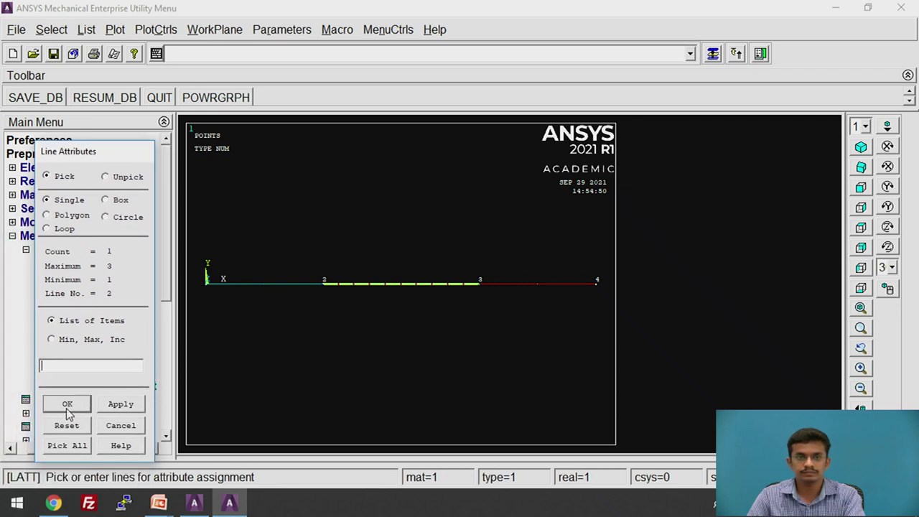
{"action": "left_click", "coordinate": [68, 407]}
{"action": "left_click", "coordinate": [563, 259]}
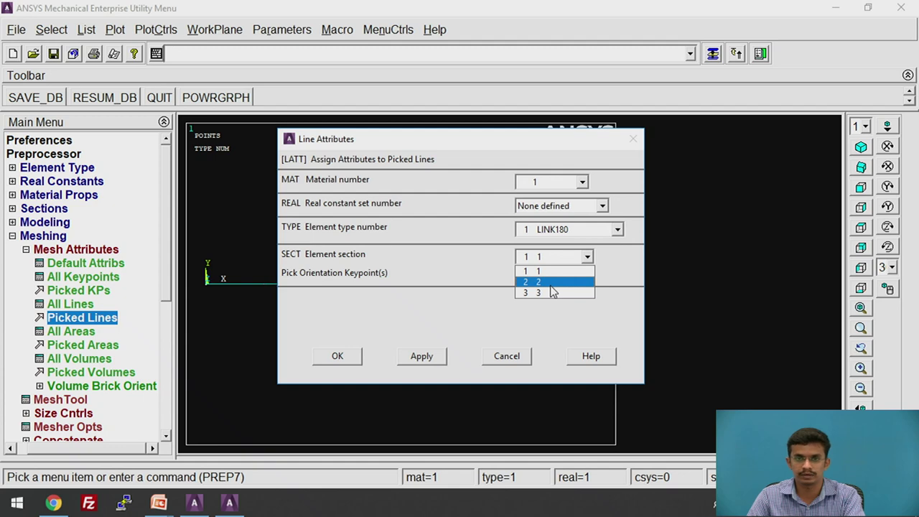
{"action": "left_click", "coordinate": [554, 282]}
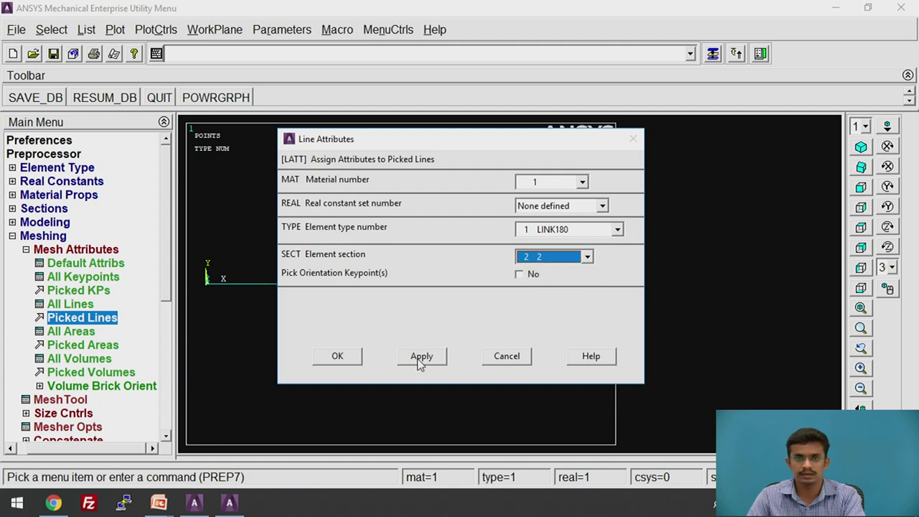
{"action": "left_click", "coordinate": [421, 356]}
Assign element section 3 to the line between keypoints 3 and 4
{"action": "left_click", "coordinate": [555, 311]}
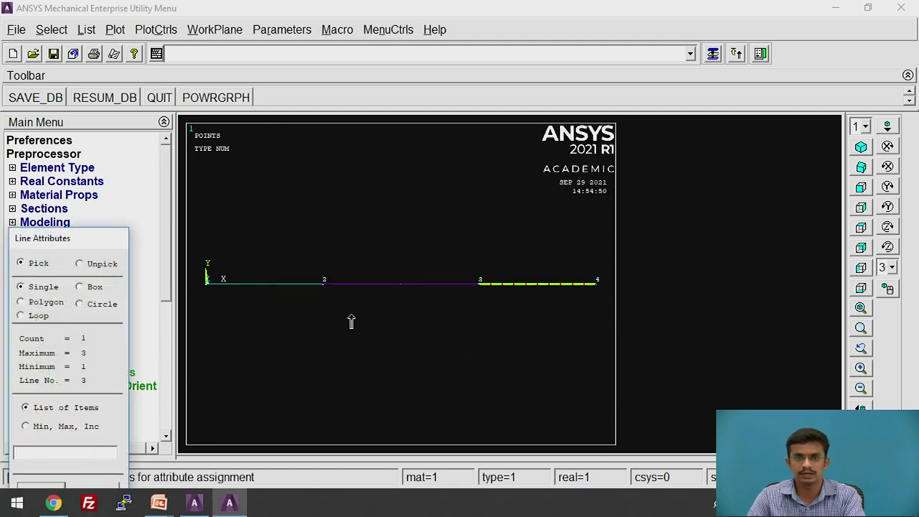
{"action": "left_click_drag", "start_coordinate": [110, 238], "coordinate": [121, 135]}
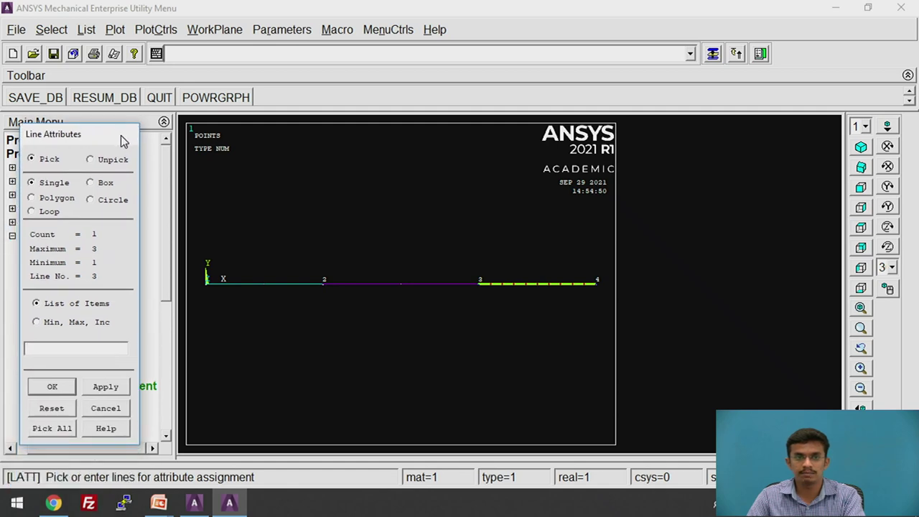
{"action": "left_click", "coordinate": [54, 387]}
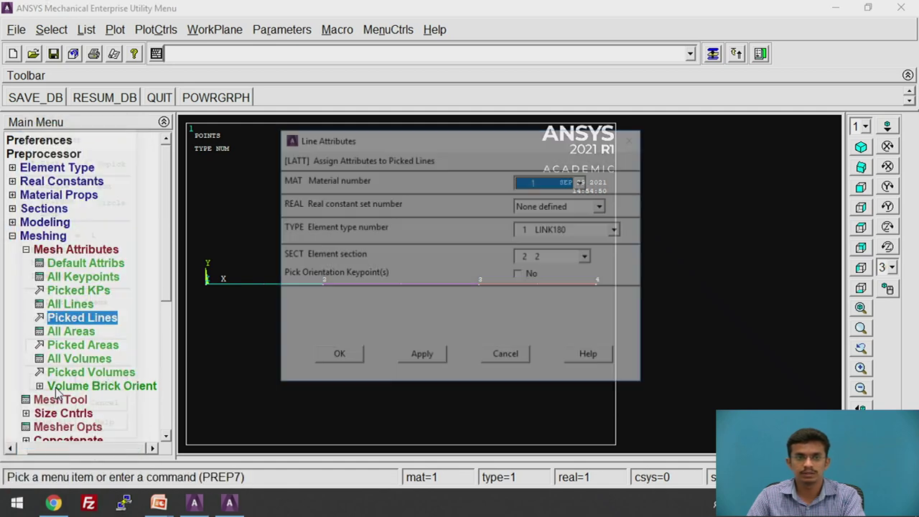
{"action": "left_click", "coordinate": [574, 259]}
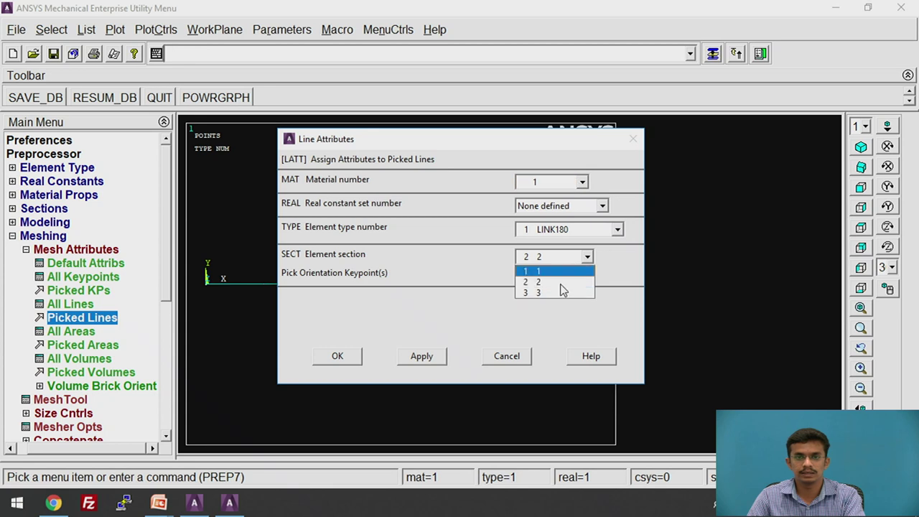
{"action": "left_click", "coordinate": [541, 295]}
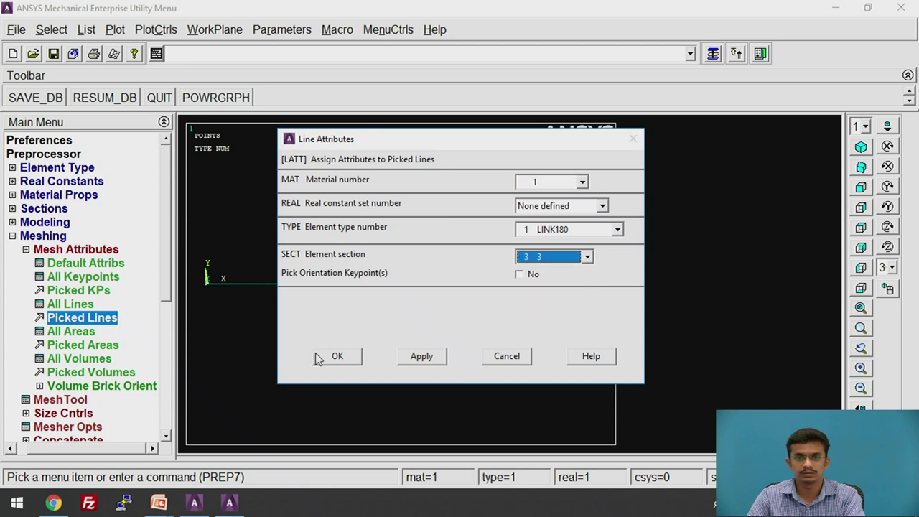
{"action": "left_click", "coordinate": [344, 356]}
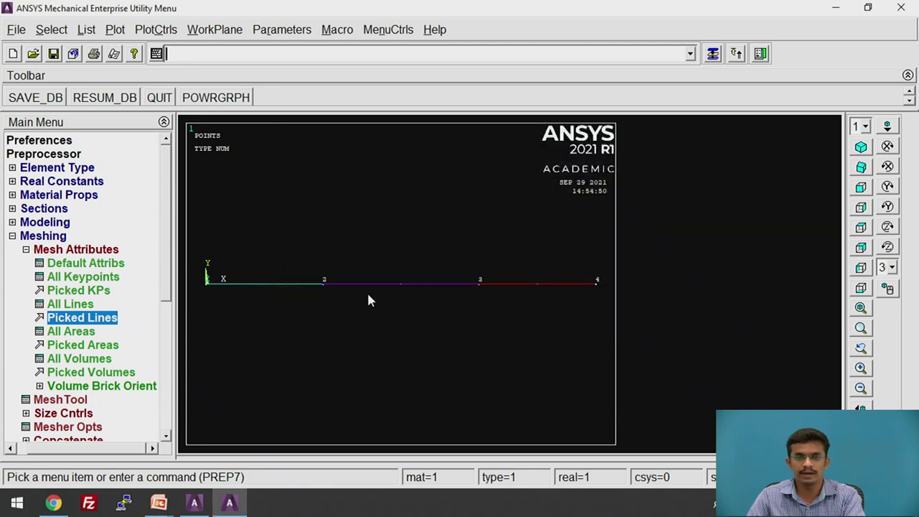
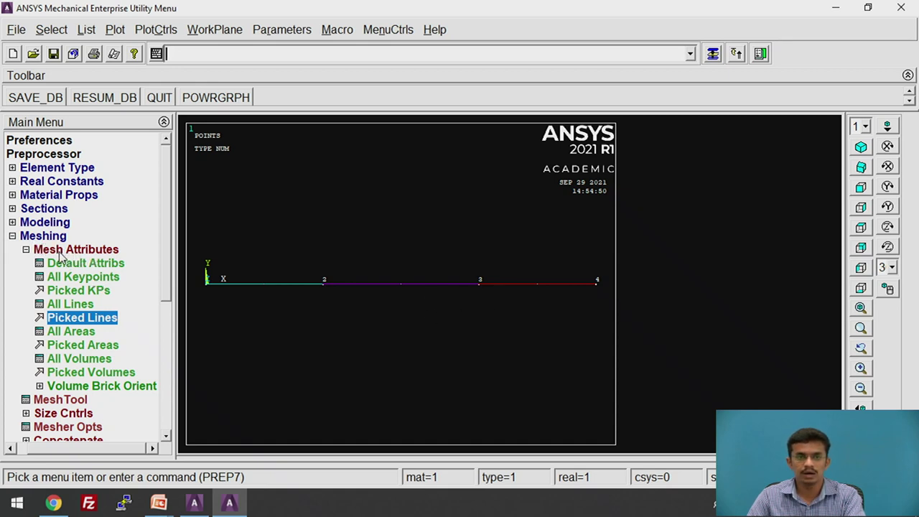
Set the number of element divisions to 1 on all three lines of the bar
{"action": "left_click", "coordinate": [67, 251]}
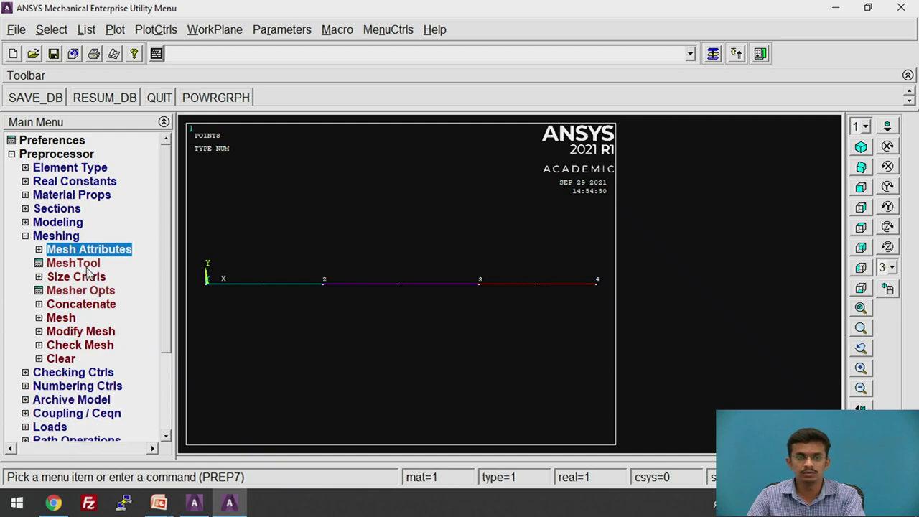
{"action": "left_click", "coordinate": [88, 267]}
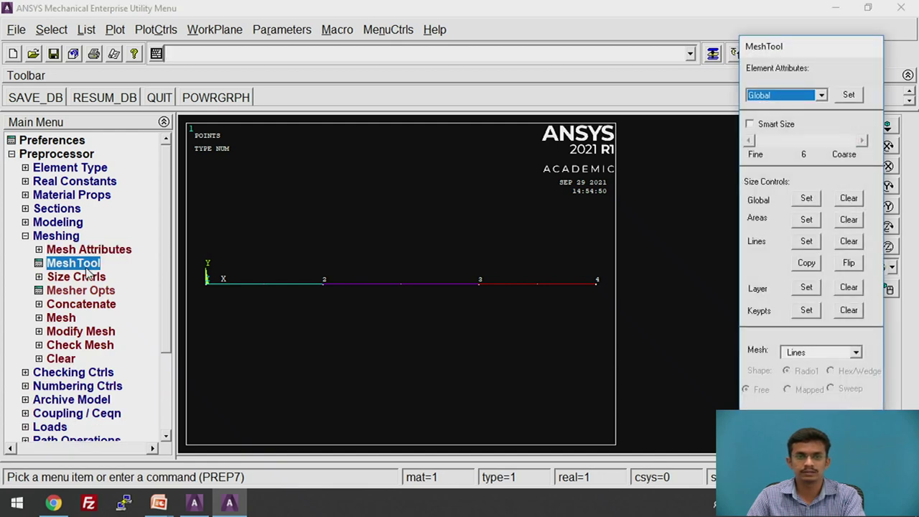
{"action": "left_click_drag", "start_coordinate": [806, 54], "coordinate": [652, 19]}
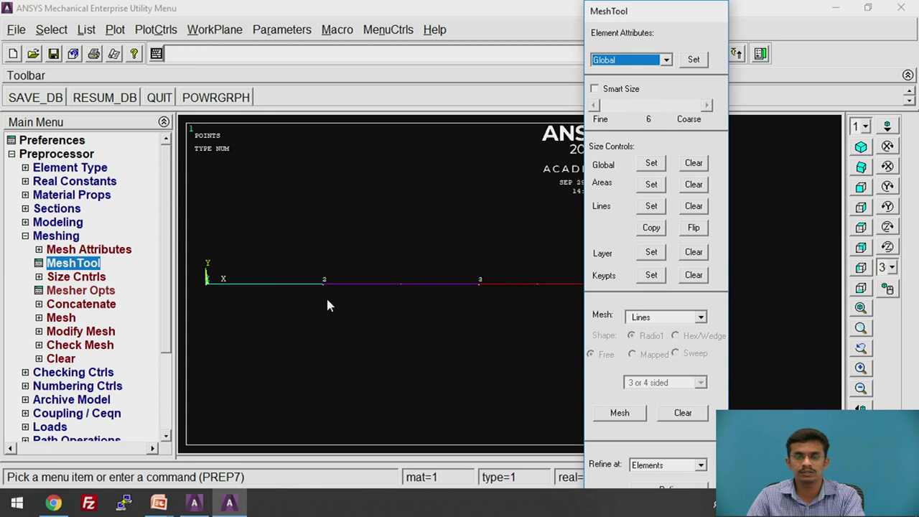
{"action": "left_click", "coordinate": [651, 207]}
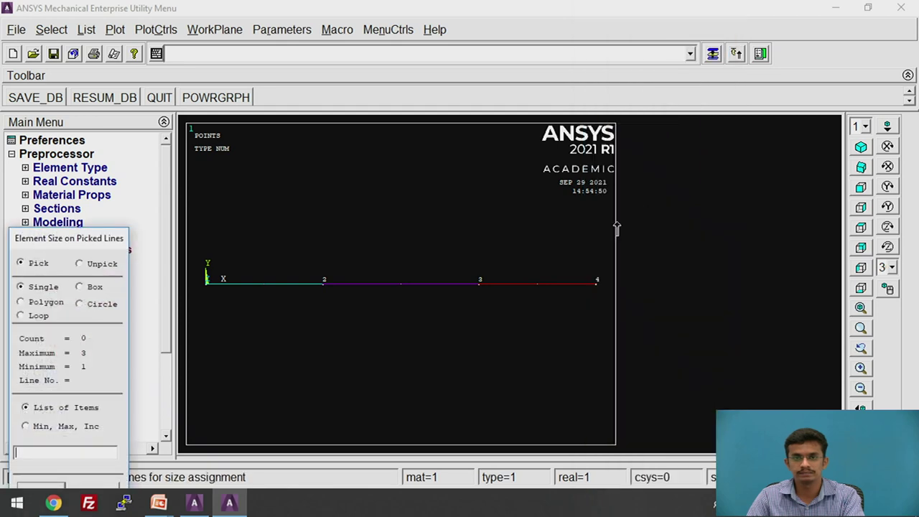
{"action": "left_click", "coordinate": [273, 306]}
{"action": "left_click", "coordinate": [396, 310]}
{"action": "left_click", "coordinate": [506, 310]}
{"action": "left_click_drag", "start_coordinate": [120, 242], "coordinate": [148, 118]}
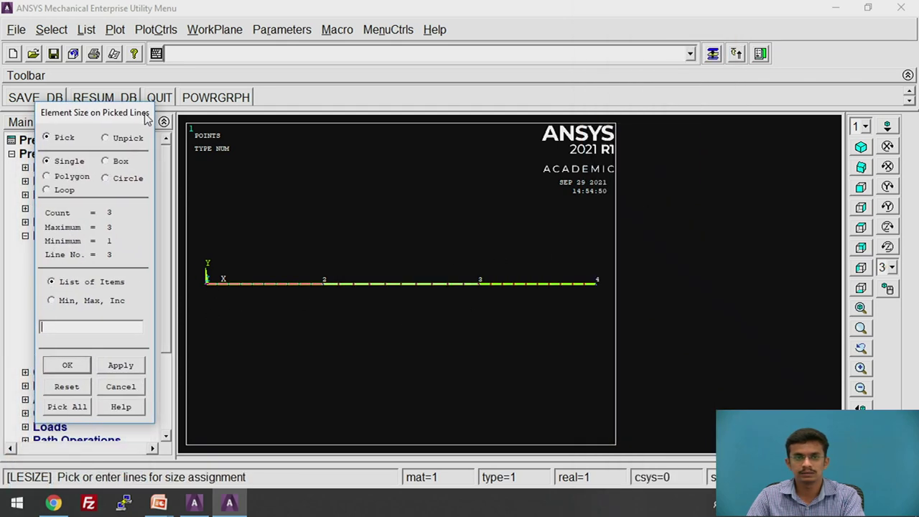
{"action": "left_click", "coordinate": [68, 367]}
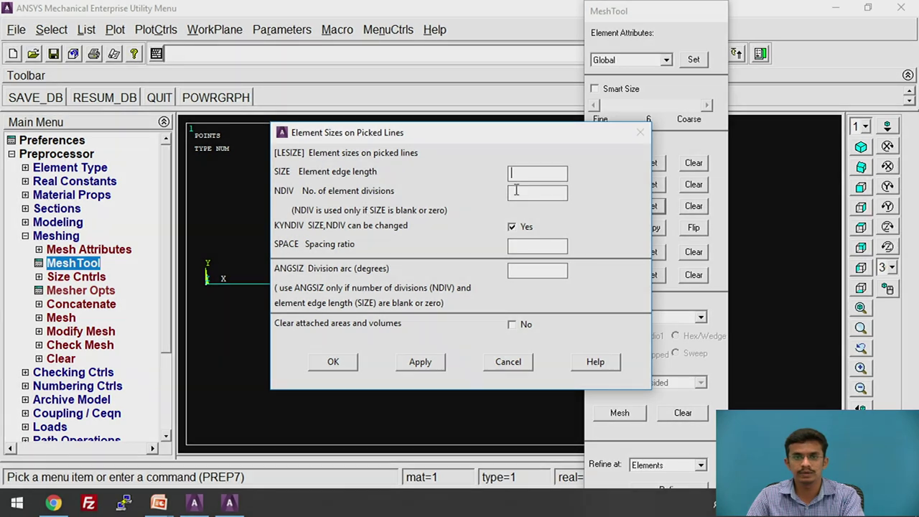
{"action": "type", "text": "1"}
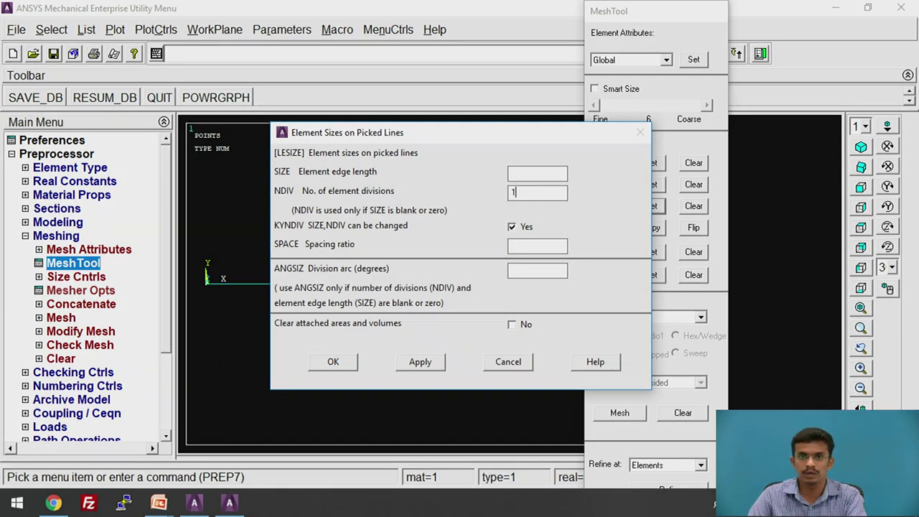
{"action": "left_click", "coordinate": [334, 361]}
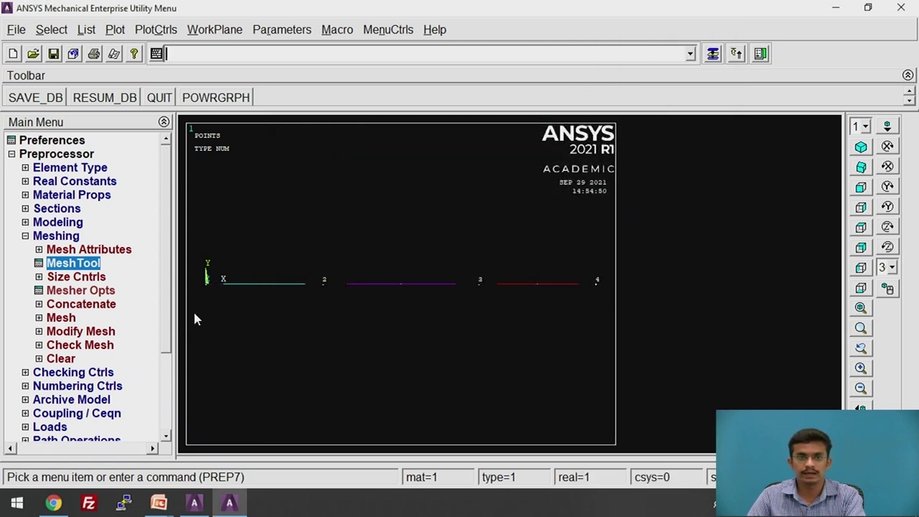
Mesh all three lines of the bar with the MeshTool
{"action": "left_click", "coordinate": [90, 264]}
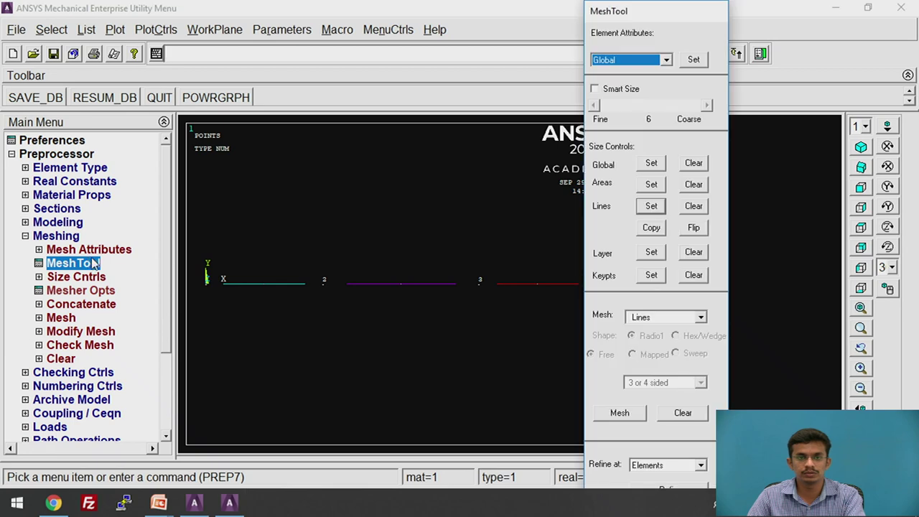
{"action": "left_click", "coordinate": [623, 414]}
{"action": "left_click", "coordinate": [265, 322]}
{"action": "left_click", "coordinate": [436, 316]}
{"action": "left_click", "coordinate": [507, 311]}
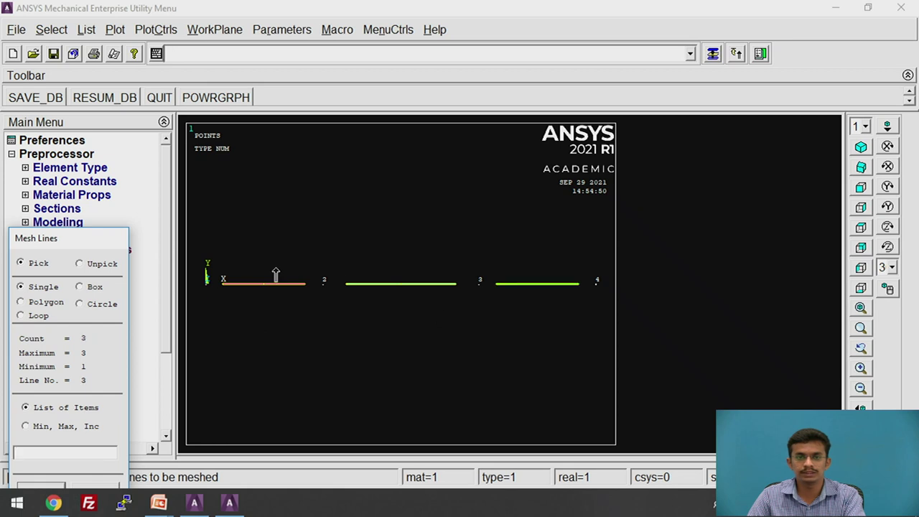
{"action": "left_click_drag", "start_coordinate": [112, 241], "coordinate": [118, 127]}
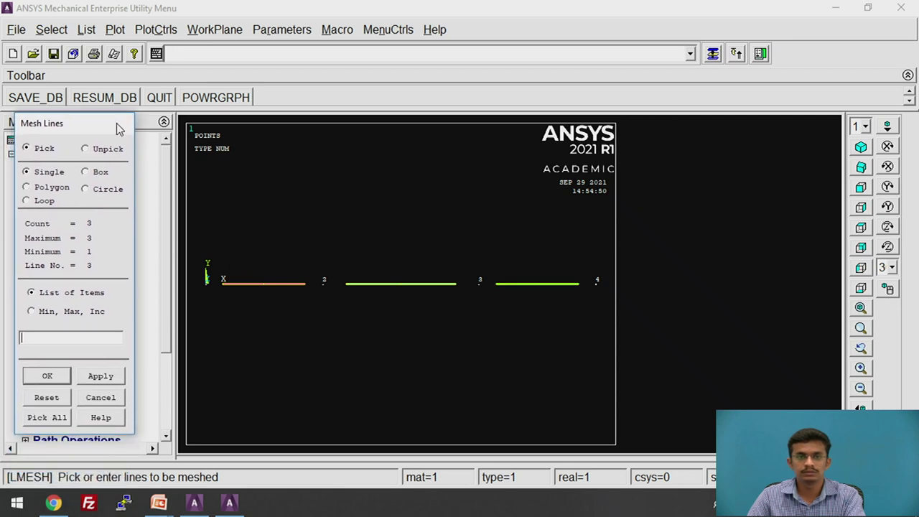
{"action": "left_click", "coordinate": [46, 376]}
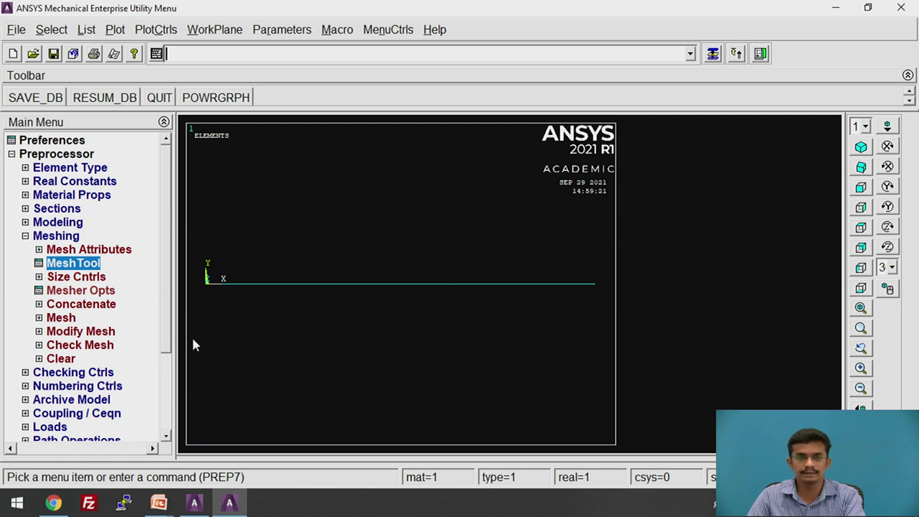
Constrain all degrees of freedom at keypoint 1, at the origin of the bar
{"action": "left_click", "coordinate": [59, 238]}
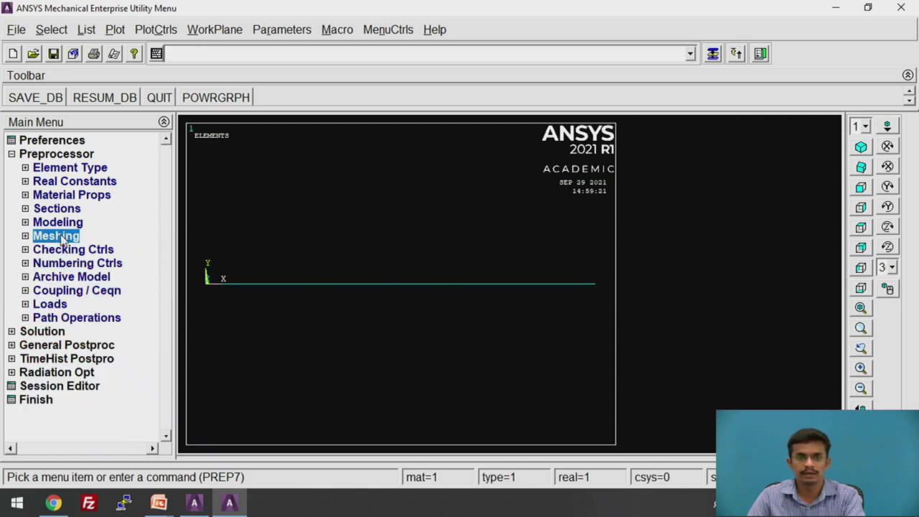
{"action": "left_click", "coordinate": [52, 305]}
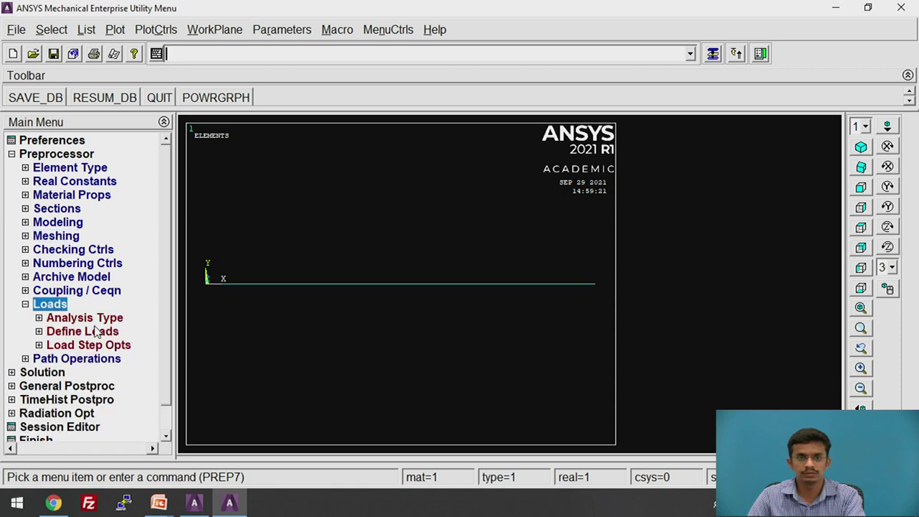
{"action": "left_click", "coordinate": [98, 333]}
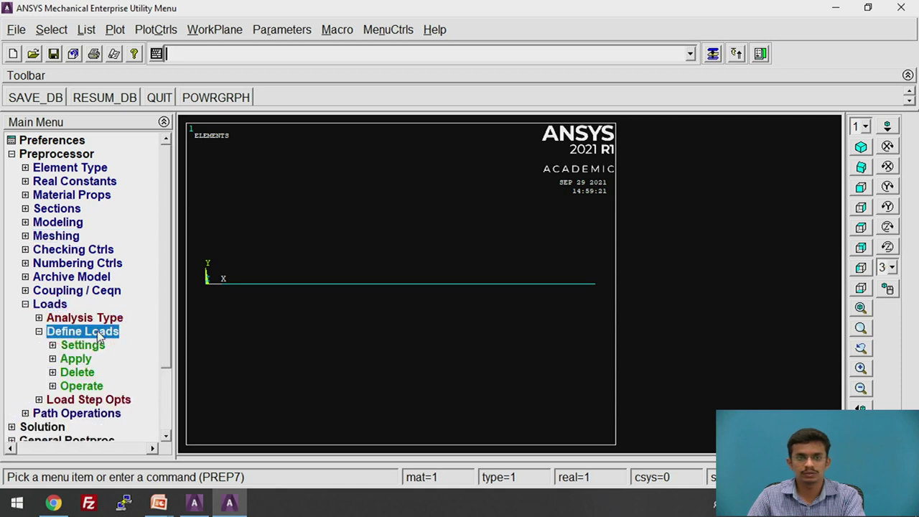
{"action": "left_click", "coordinate": [75, 359]}
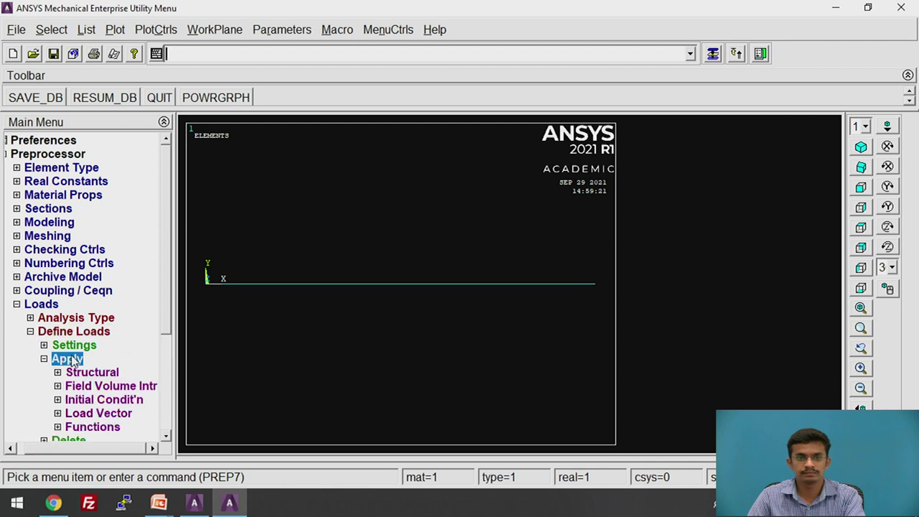
{"action": "left_click", "coordinate": [98, 373]}
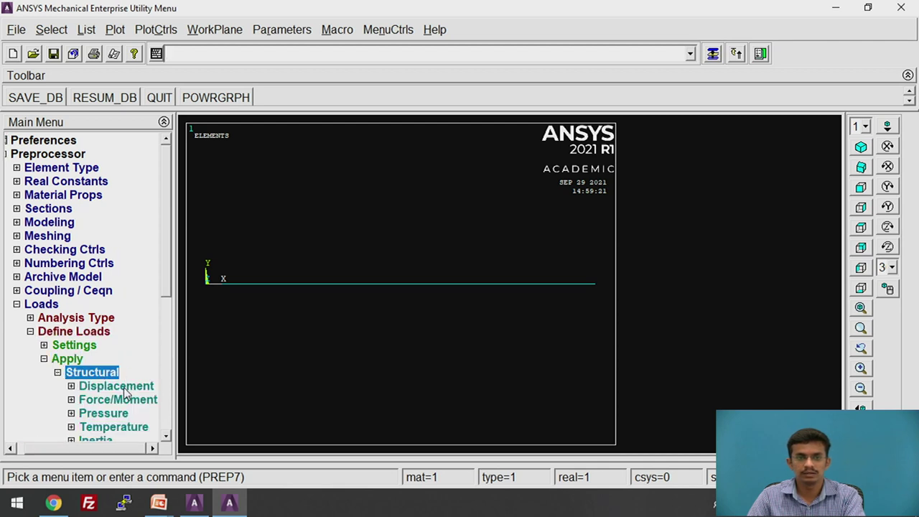
{"action": "left_click", "coordinate": [118, 387]}
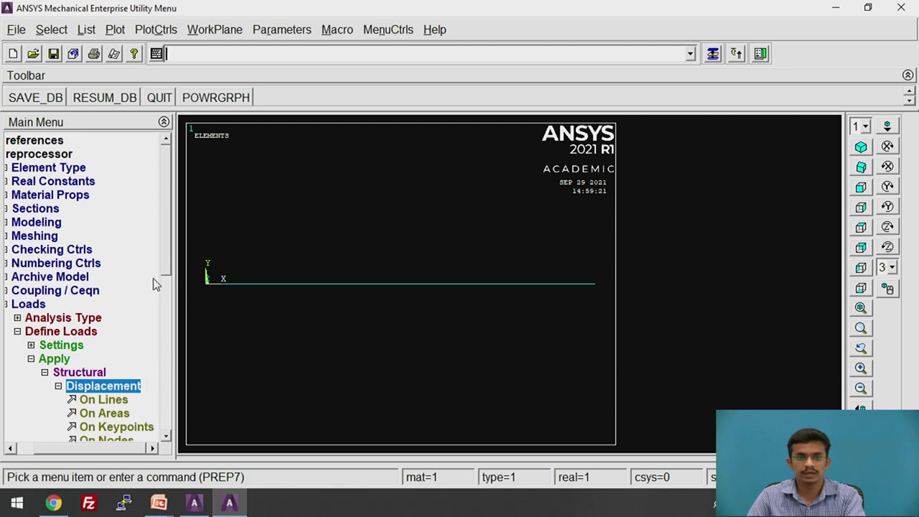
{"action": "scroll", "coordinate": [169, 286], "scroll_direction": "down", "scroll_amount": 3}
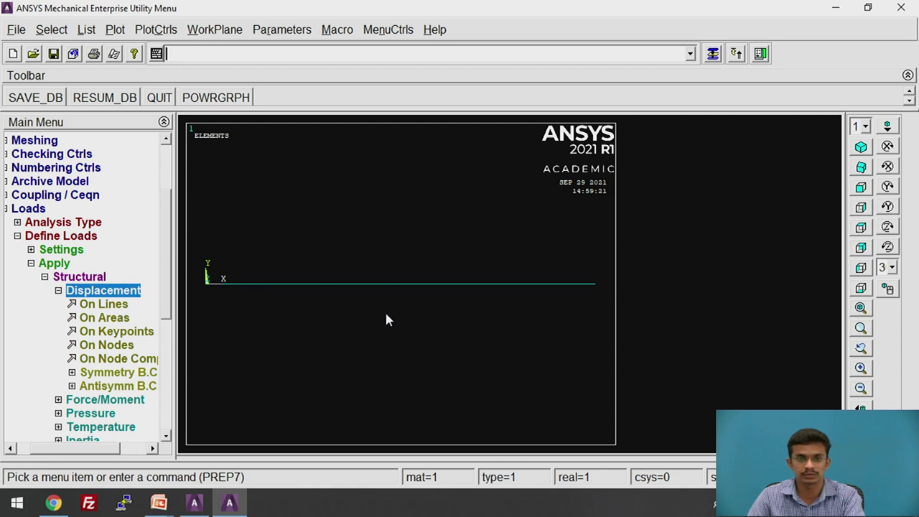
{"action": "left_click", "coordinate": [134, 332]}
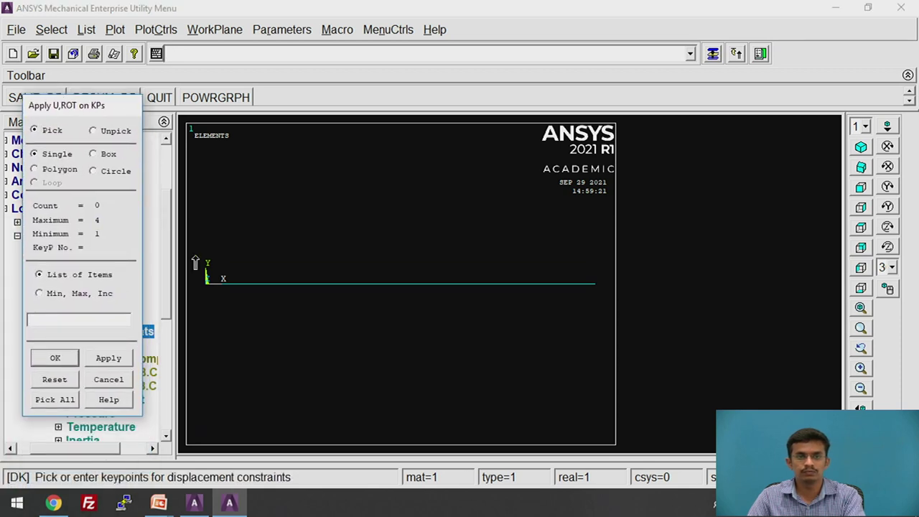
{"action": "left_click", "coordinate": [209, 304]}
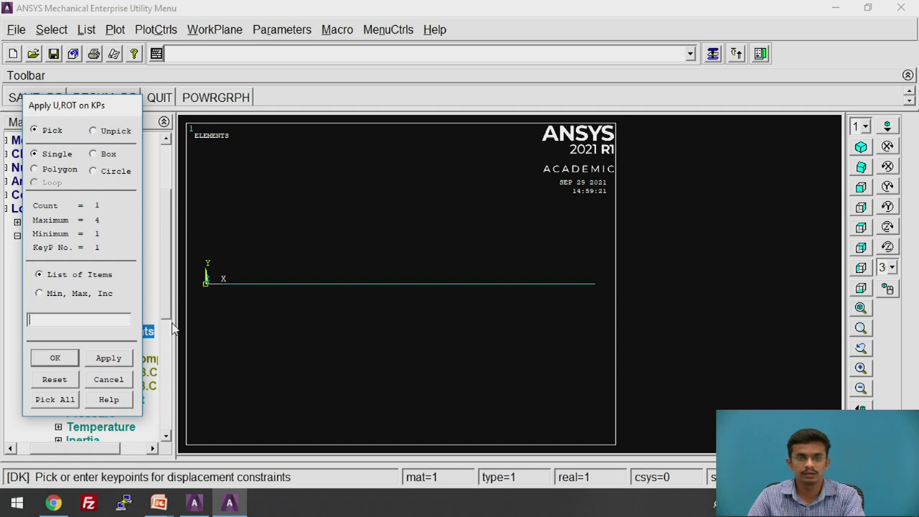
{"action": "left_click", "coordinate": [55, 358]}
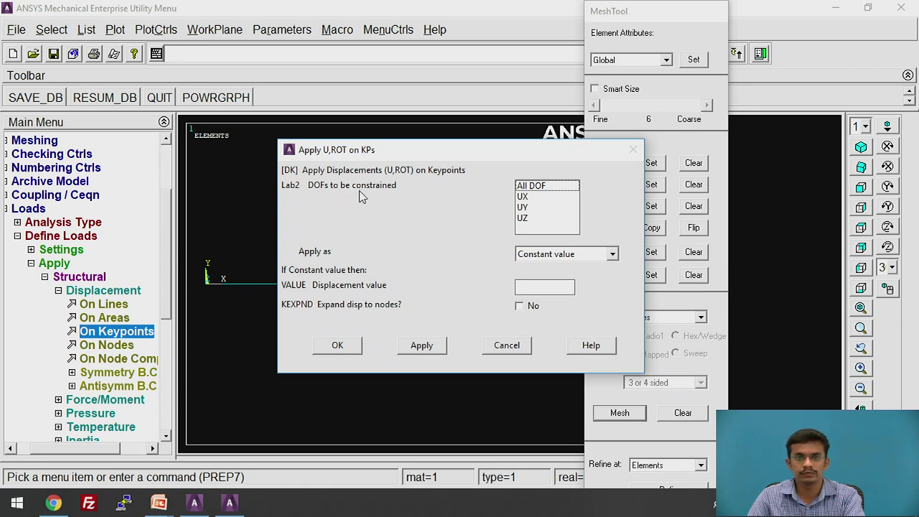
{"action": "left_click", "coordinate": [532, 187]}
{"action": "left_click", "coordinate": [339, 345]}
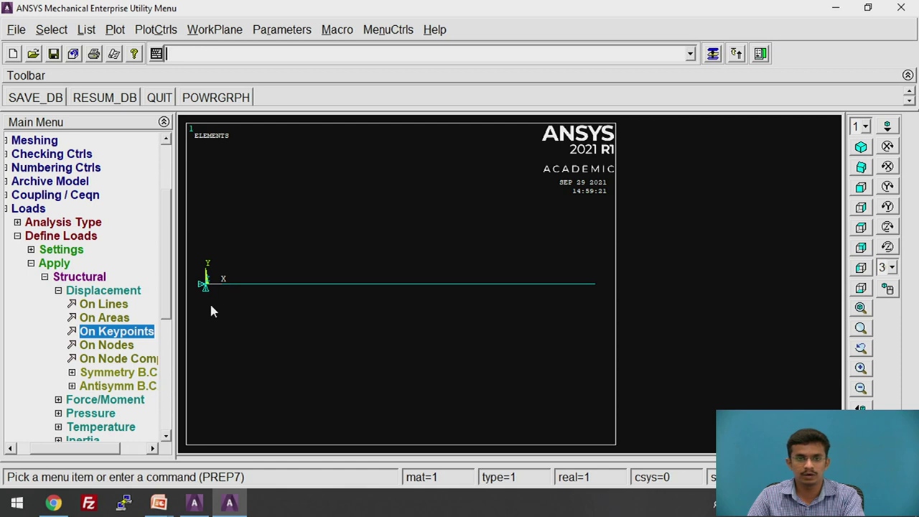
Apply a constant FX force of 50000 on keypoint 4, at the free end of the bar
{"action": "left_click", "coordinate": [117, 293]}
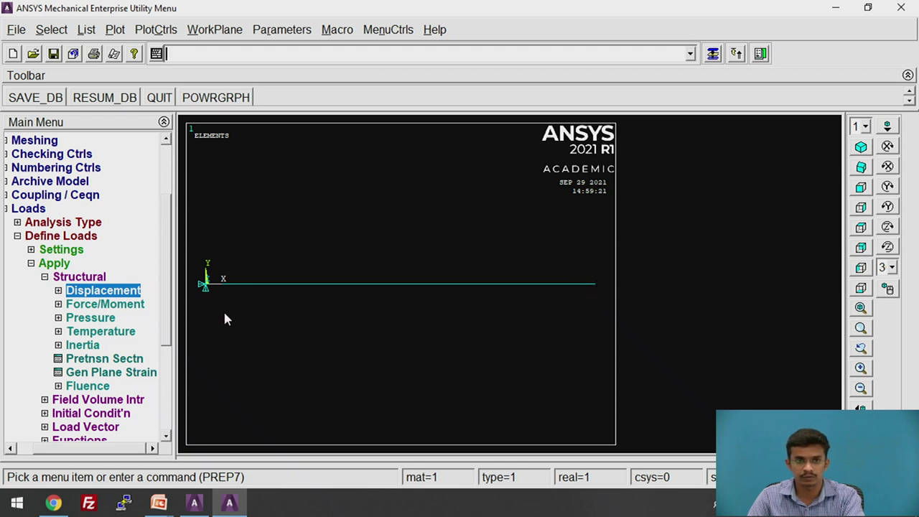
{"action": "left_click", "coordinate": [114, 304]}
{"action": "left_click", "coordinate": [81, 318]}
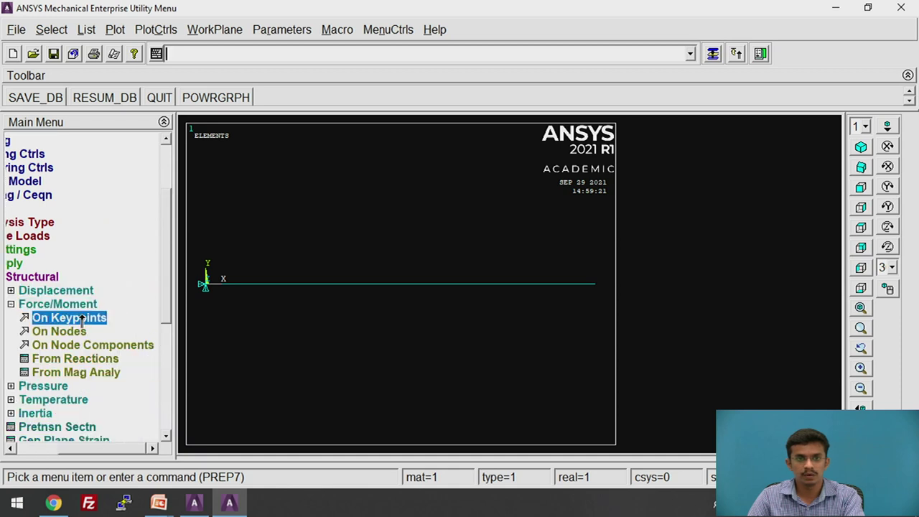
{"action": "left_click_drag", "start_coordinate": [84, 246], "coordinate": [102, 145]}
{"action": "left_click", "coordinate": [594, 321]}
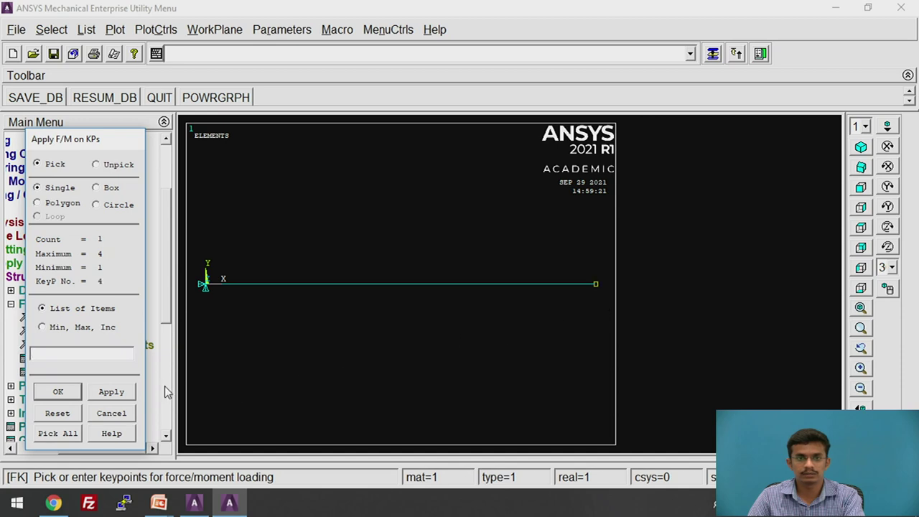
{"action": "left_click", "coordinate": [58, 391]}
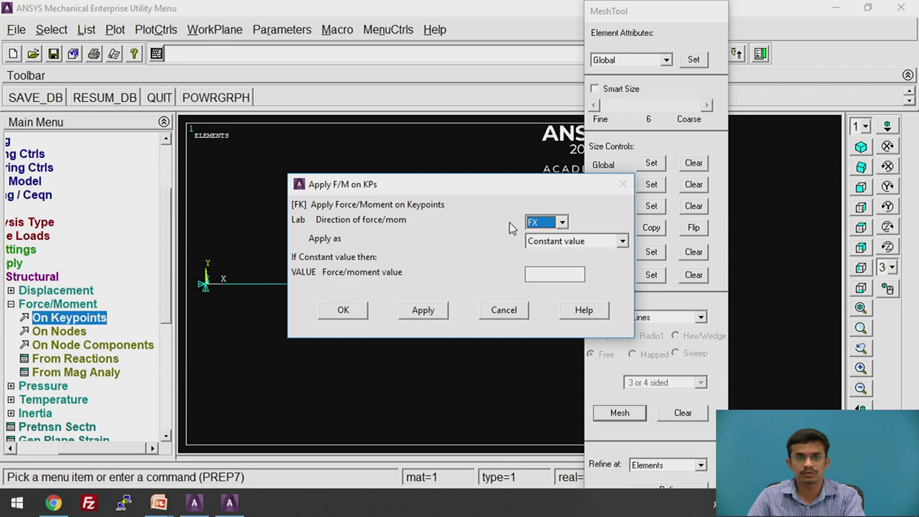
{"action": "left_click", "coordinate": [534, 227]}
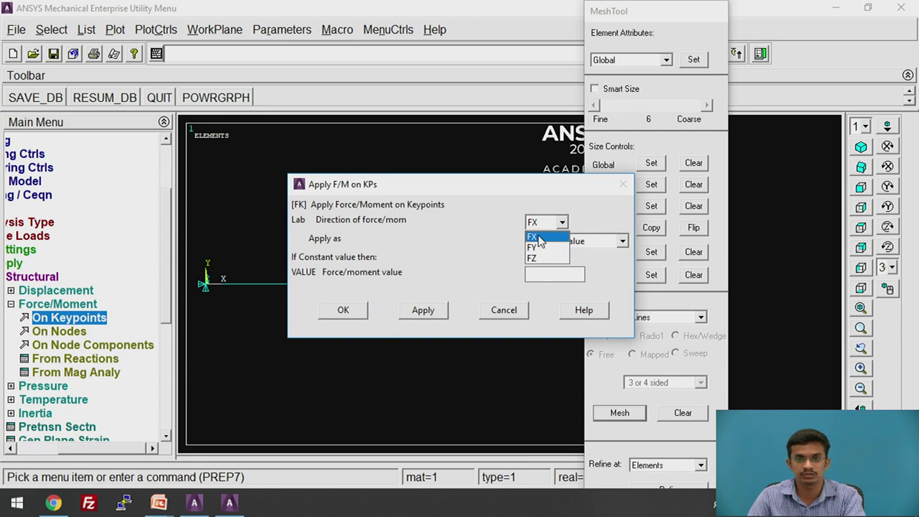
{"action": "left_click", "coordinate": [538, 239]}
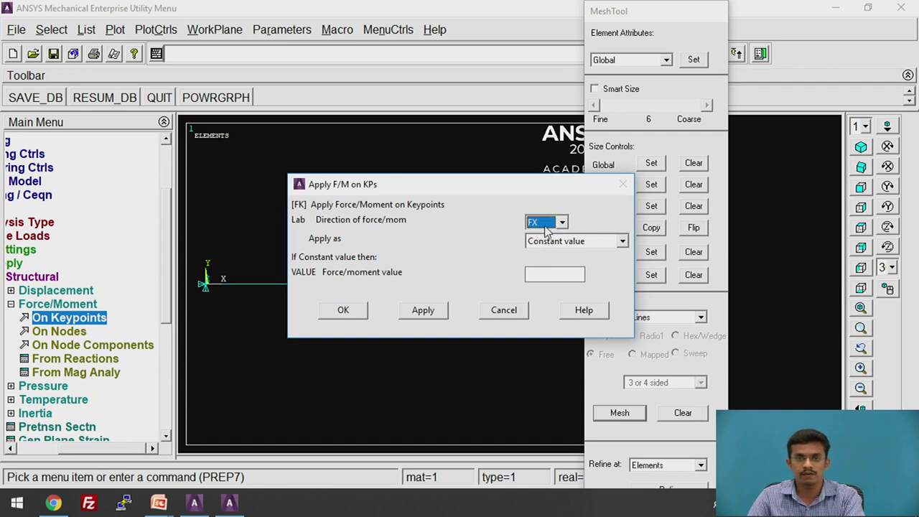
{"action": "left_click", "coordinate": [553, 275]}
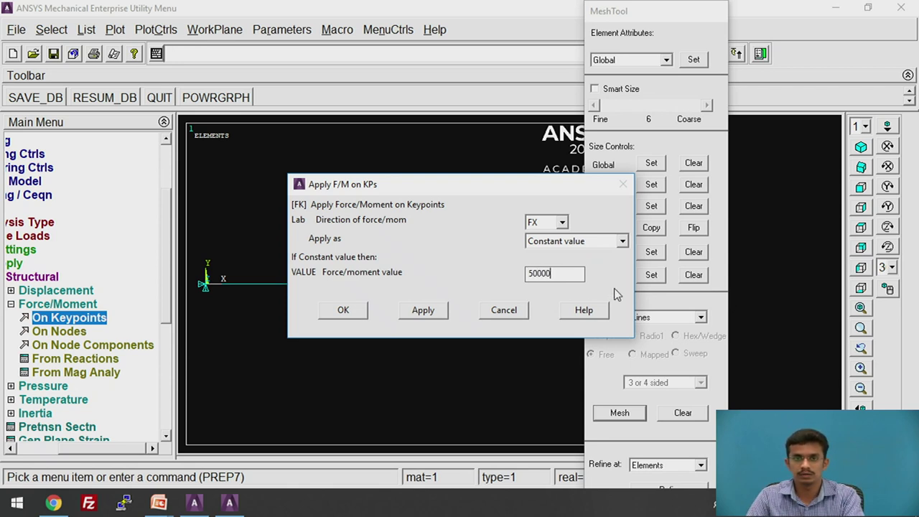
{"action": "left_click", "coordinate": [363, 314]}
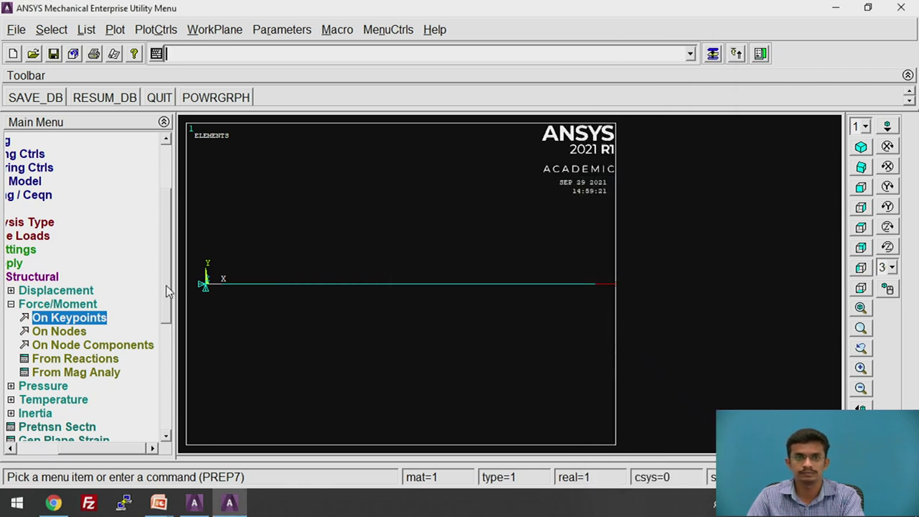
Solve the current load step of the bar model, accepting the solution status summary
{"action": "left_click", "coordinate": [51, 279]}
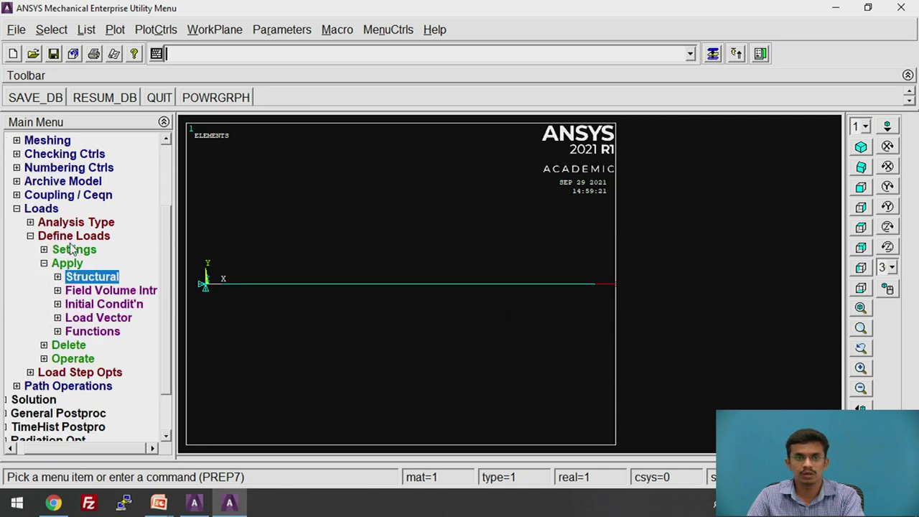
{"action": "left_click", "coordinate": [52, 403]}
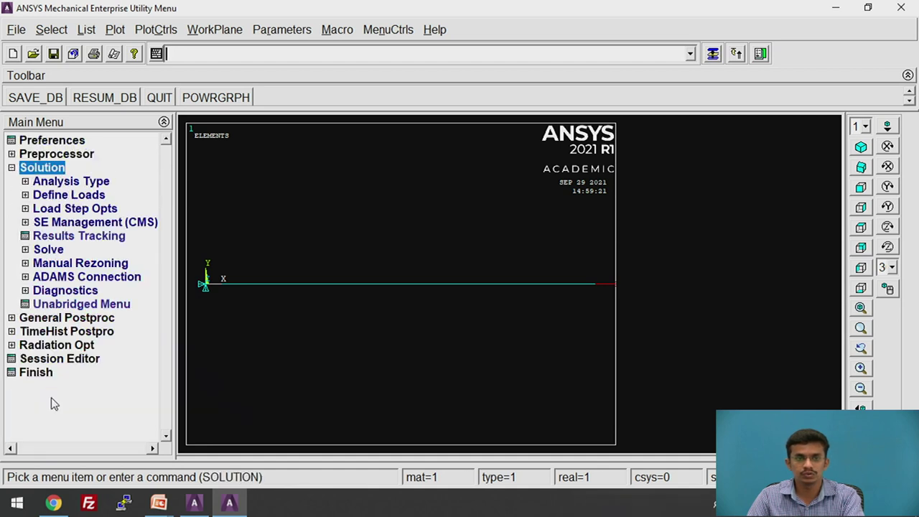
{"action": "left_click", "coordinate": [51, 250]}
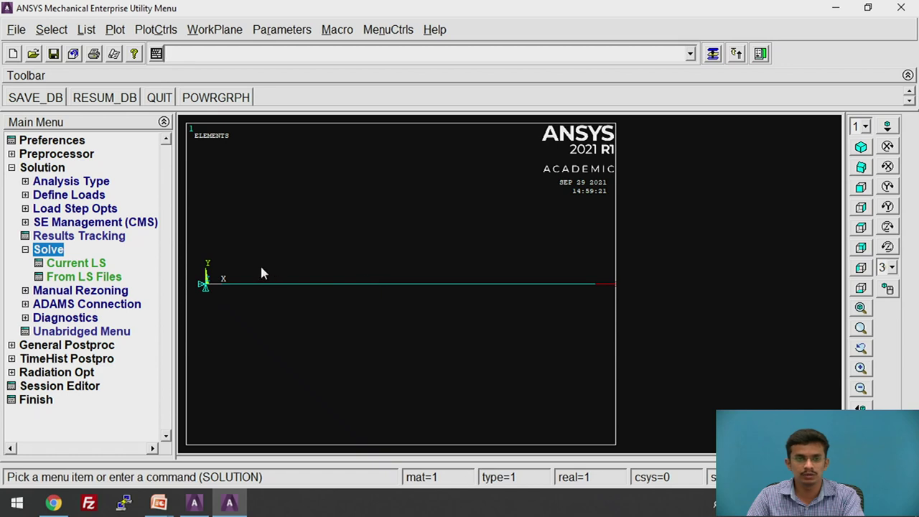
{"action": "left_click", "coordinate": [78, 264]}
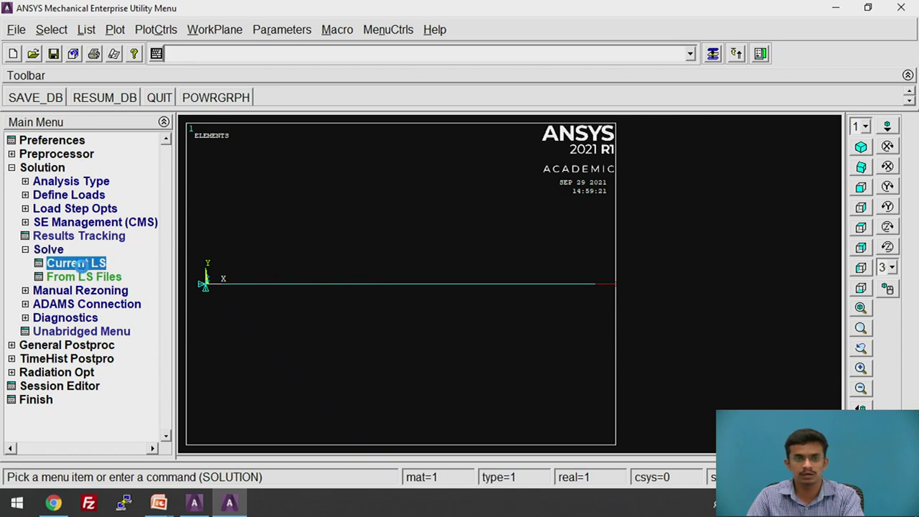
{"action": "left_click", "coordinate": [457, 319]}
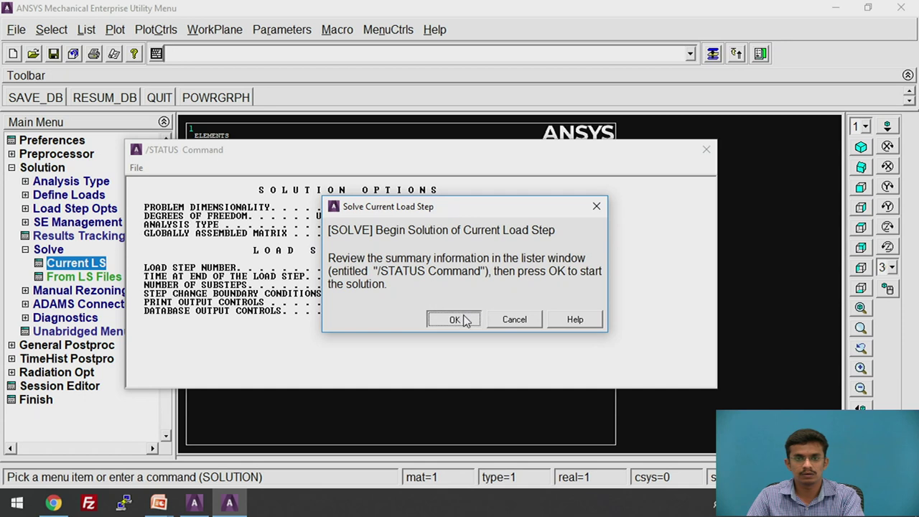
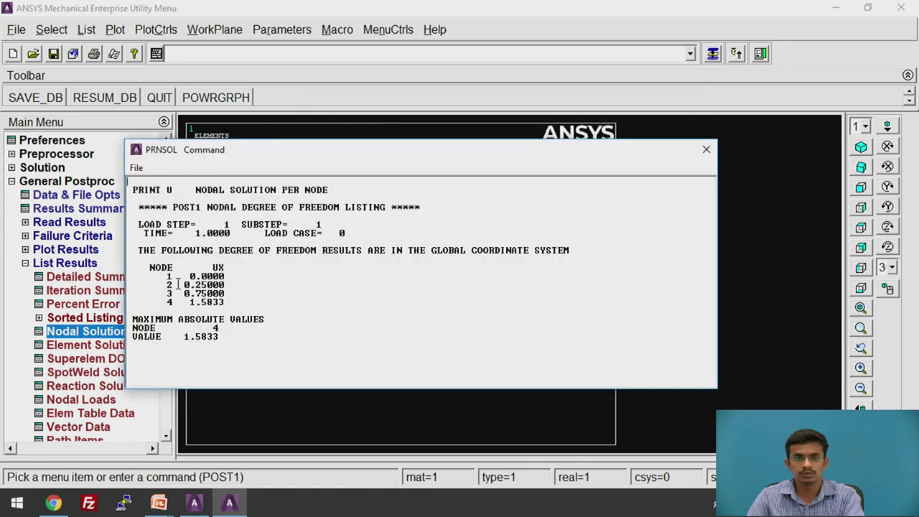
Examine the UX displacement of each node and the maximum absolute value in the nodal solution listing, and close the listing
{"action": "left_click_drag", "start_coordinate": [179, 275], "coordinate": [237, 276]}
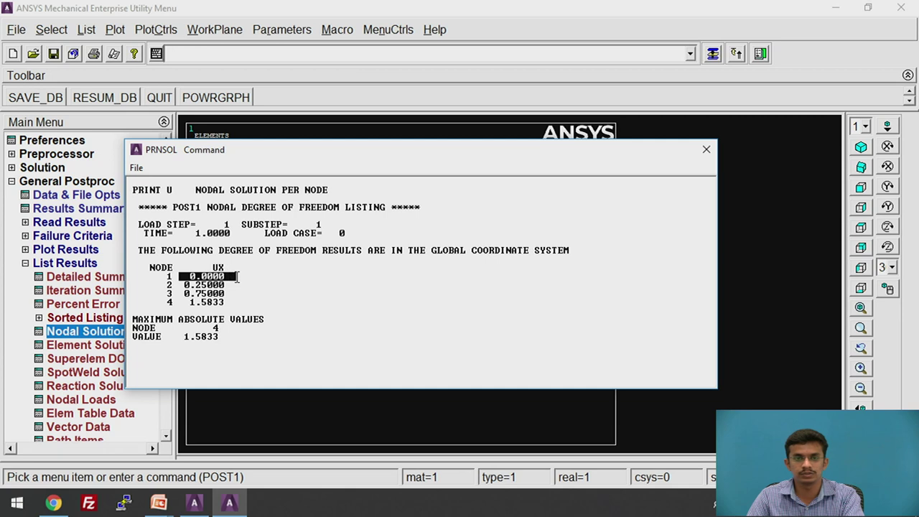
{"action": "left_click", "coordinate": [253, 276]}
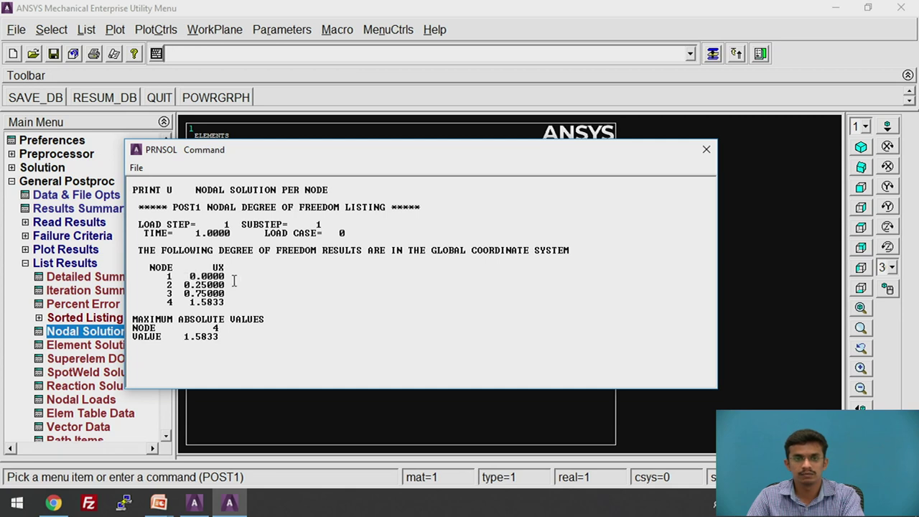
{"action": "left_click_drag", "start_coordinate": [231, 285], "coordinate": [156, 285]}
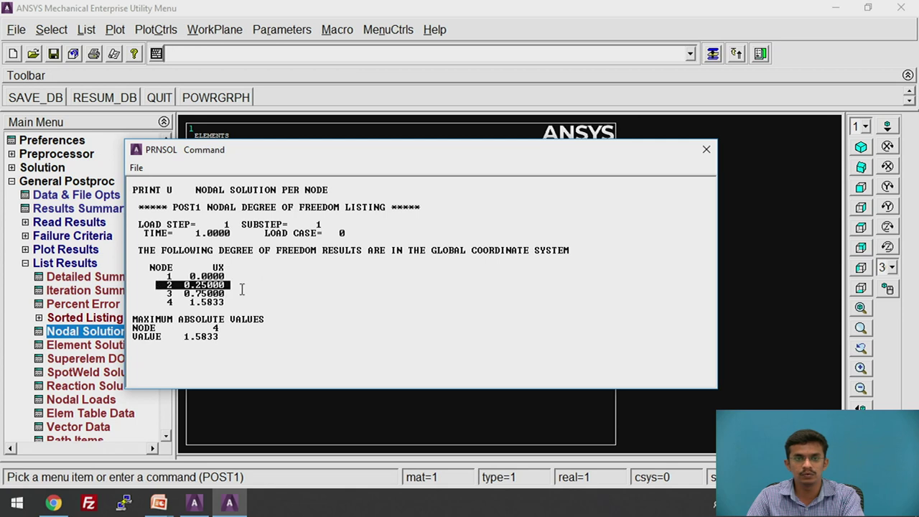
{"action": "left_click", "coordinate": [170, 302]}
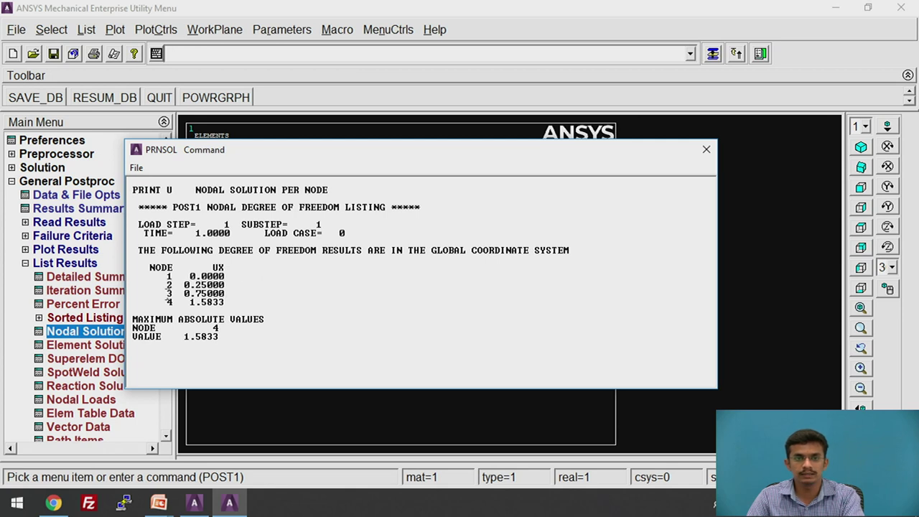
{"action": "left_click_drag", "start_coordinate": [225, 294], "coordinate": [191, 293]}
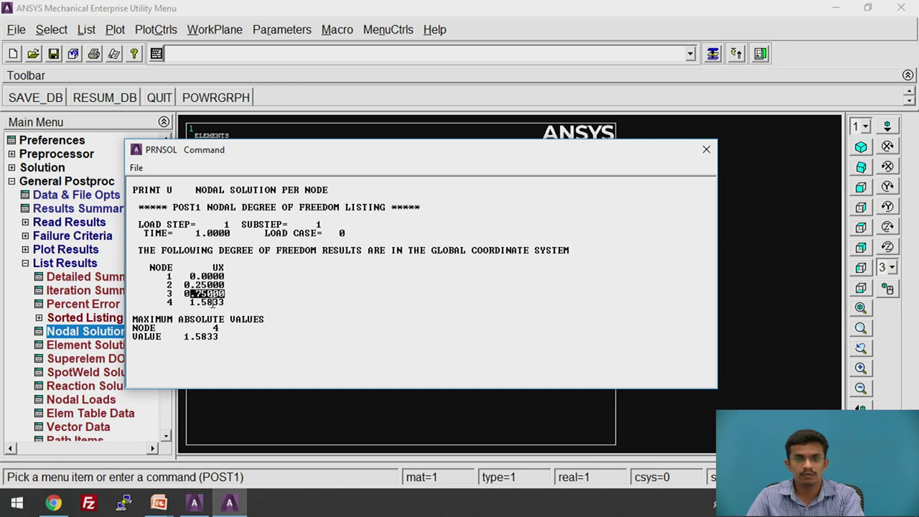
{"action": "left_click_drag", "start_coordinate": [229, 303], "coordinate": [184, 307]}
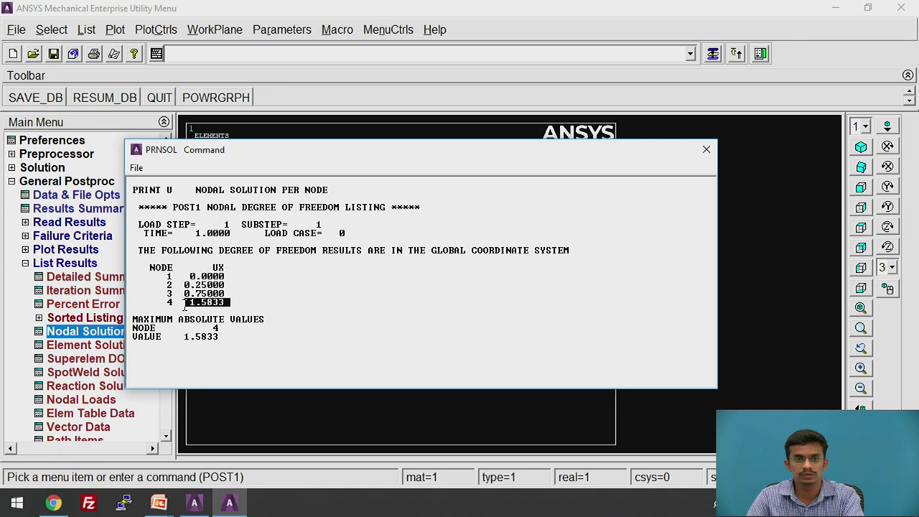
{"action": "left_click", "coordinate": [244, 296]}
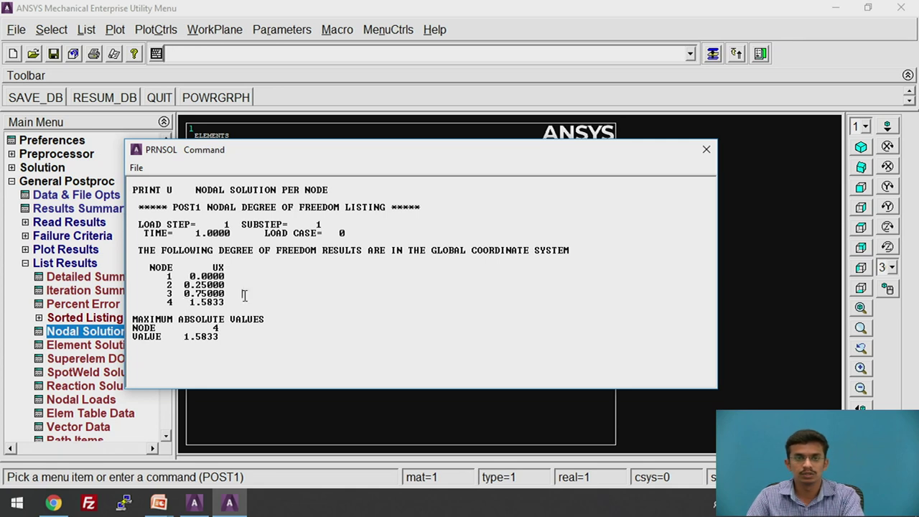
{"action": "left_click_drag", "start_coordinate": [230, 303], "coordinate": [161, 277]}
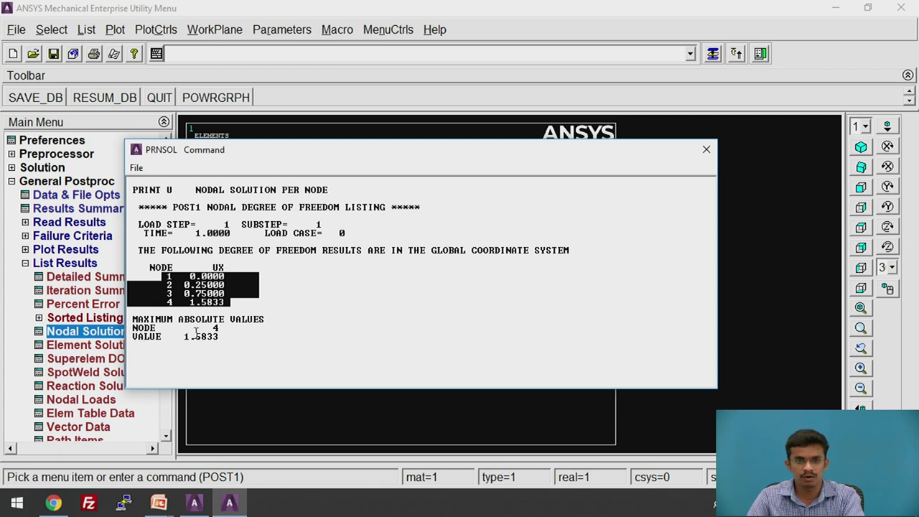
{"action": "left_click_drag", "start_coordinate": [130, 327], "coordinate": [224, 329]}
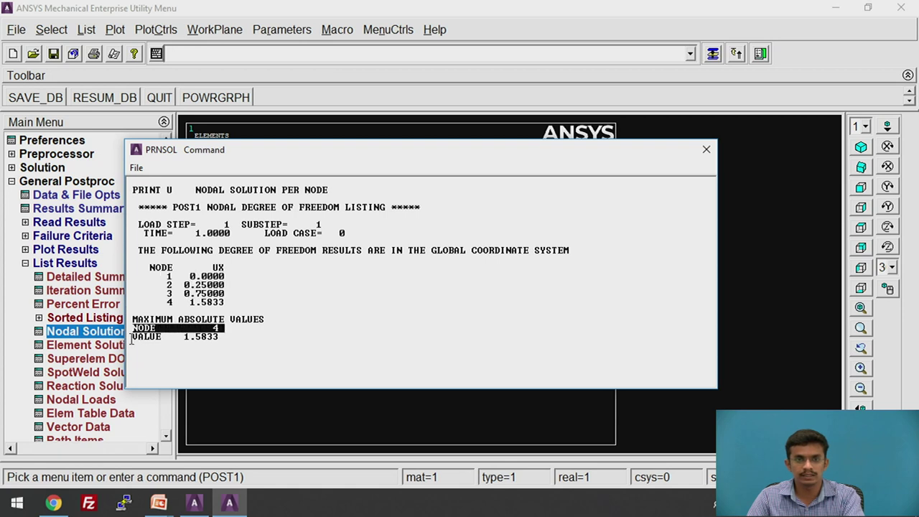
{"action": "left_click_drag", "start_coordinate": [132, 338], "coordinate": [229, 340]}
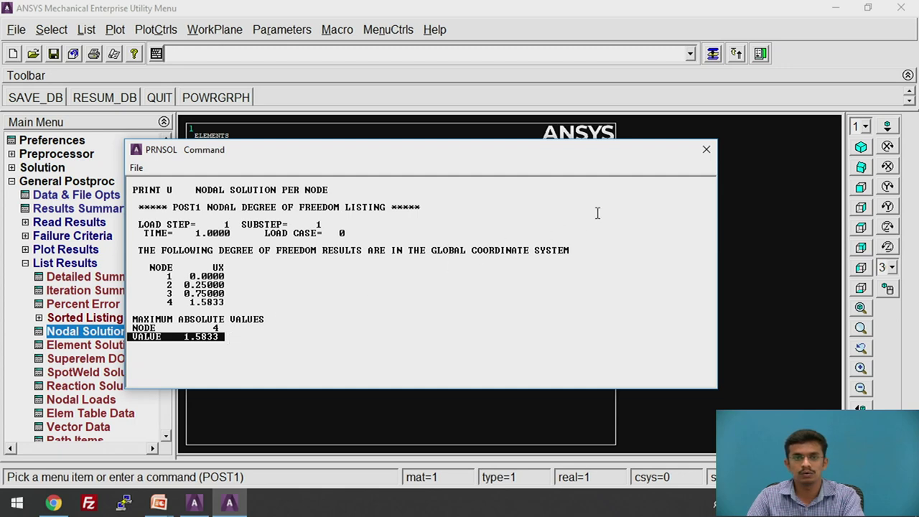
{"action": "left_click", "coordinate": [706, 150]}
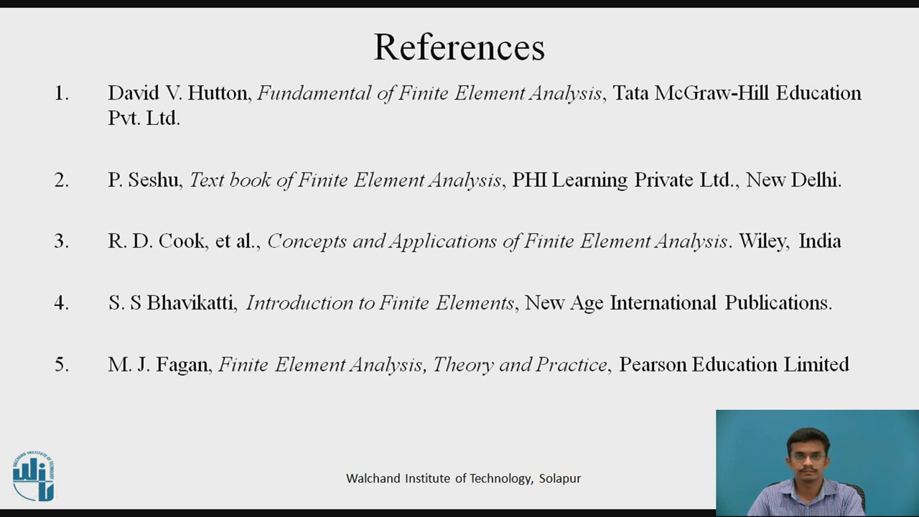
{"action": "key", "text": "Right"}
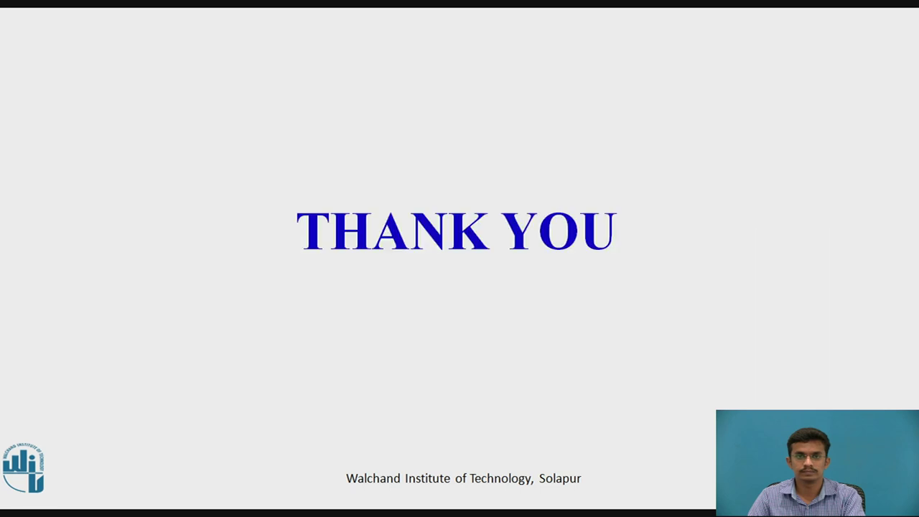